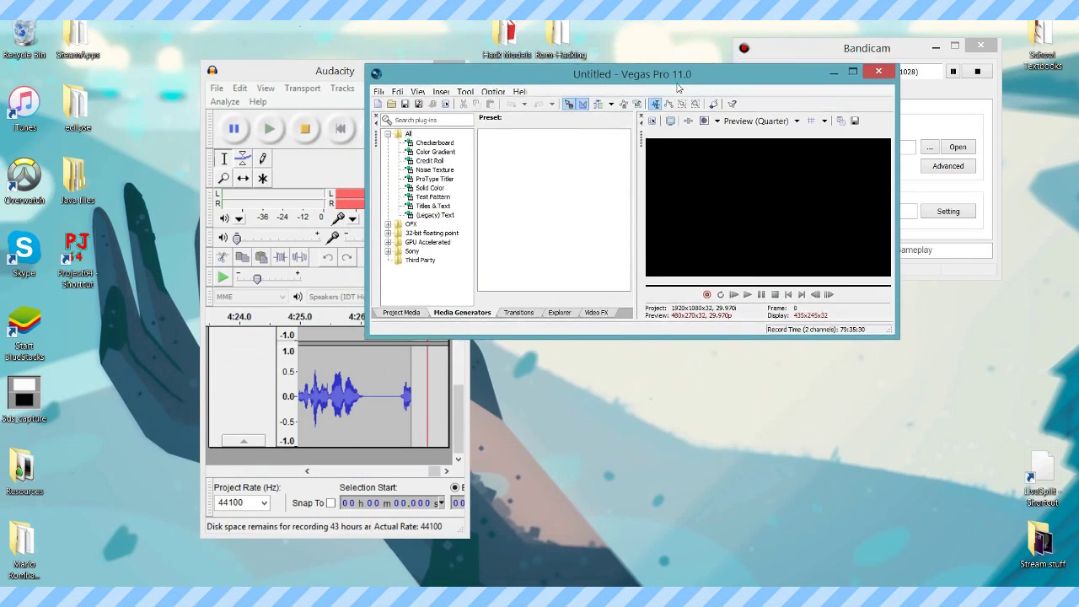
pyautogui.click(859, 77)
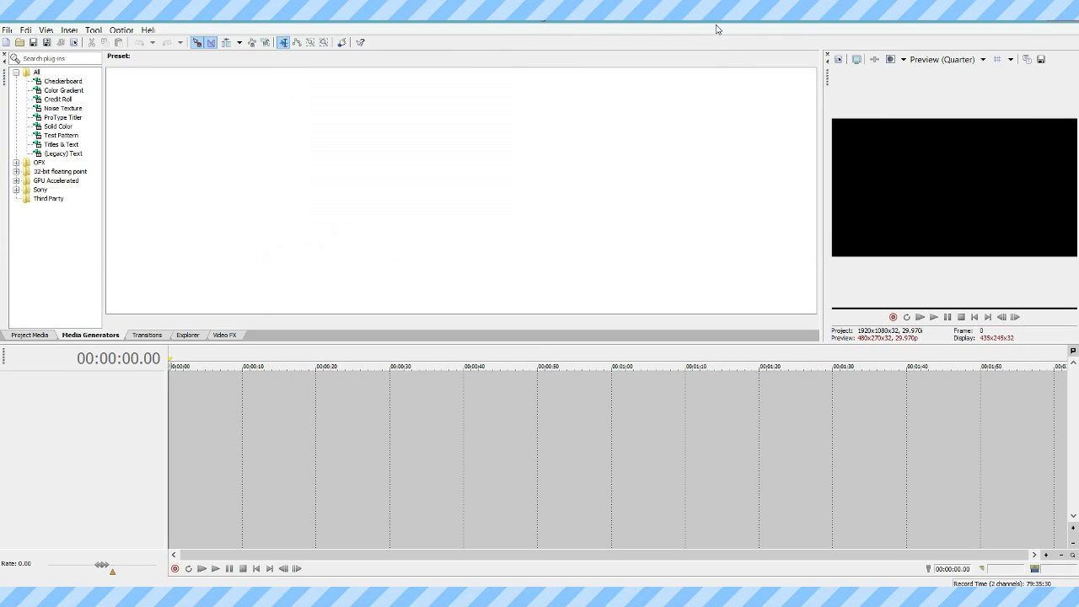
pyautogui.moveTo(819, 154); pyautogui.dragTo(543, 150)
pyautogui.click(20, 43)
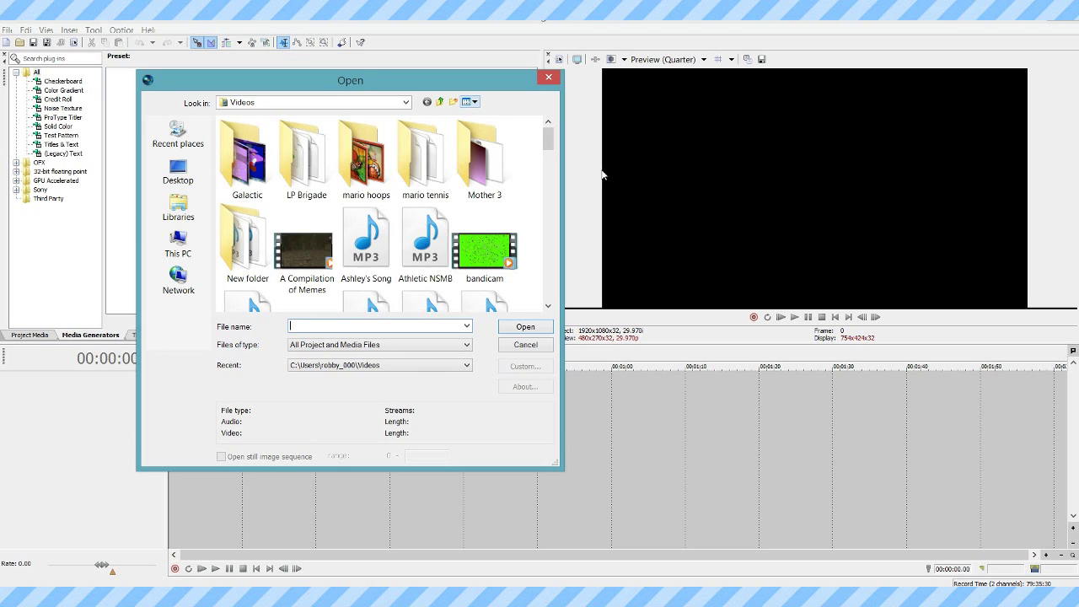
pyautogui.scroll(-3, 548, 185)
pyautogui.scroll(-5, 546, 202)
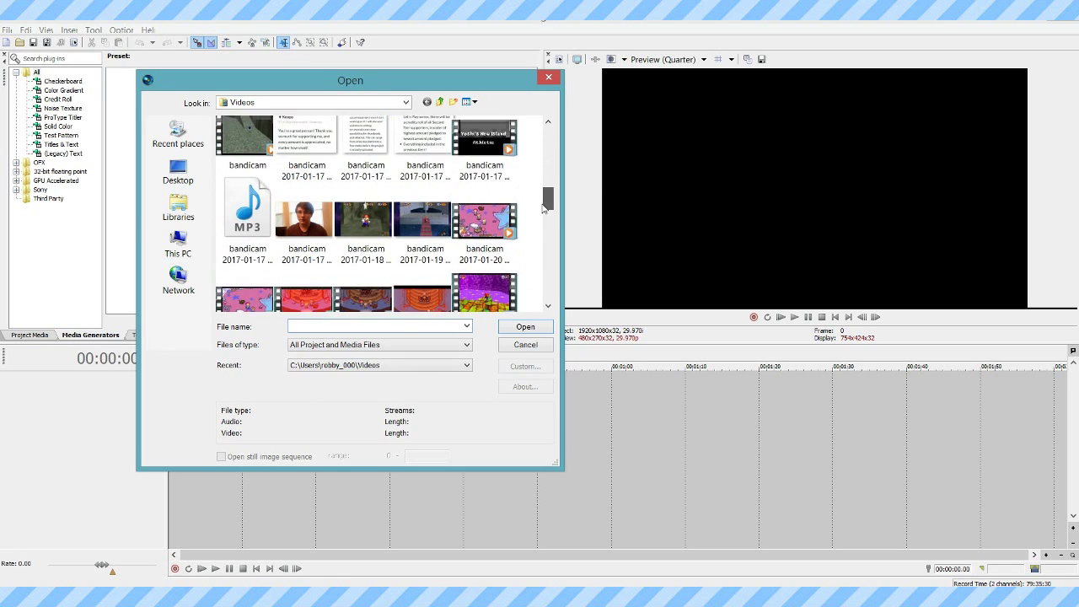
pyautogui.moveTo(548, 212)
pyautogui.mouseDown()
pyautogui.moveTo(553, 113)
pyautogui.moveTo(547, 207)
pyautogui.moveTo(530, 232)
pyautogui.moveTo(537, 204)
pyautogui.mouseUp()
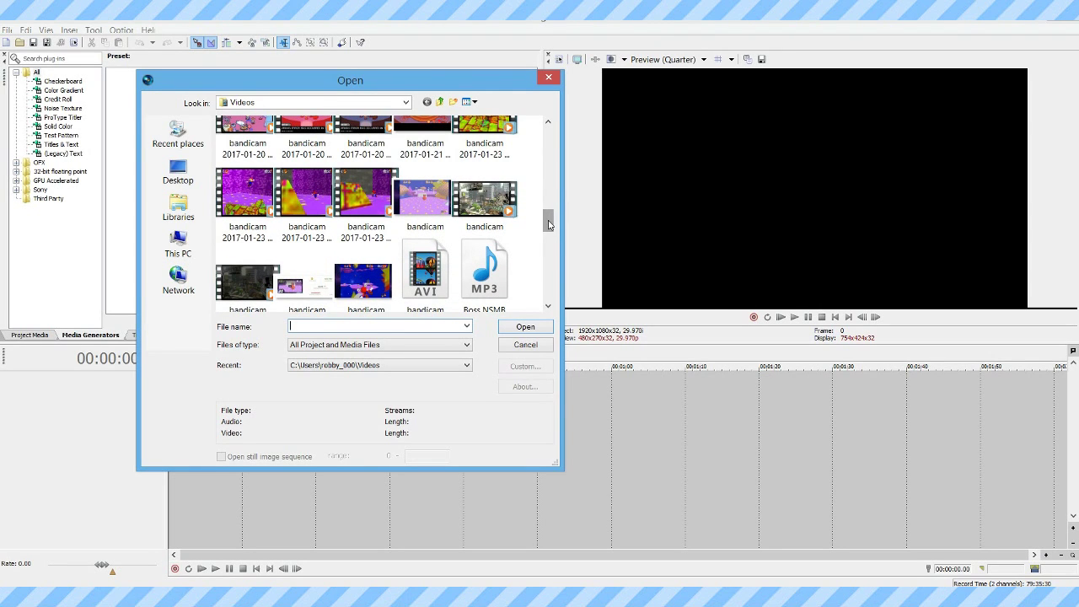
pyautogui.moveTo(548, 224); pyautogui.dragTo(548, 230)
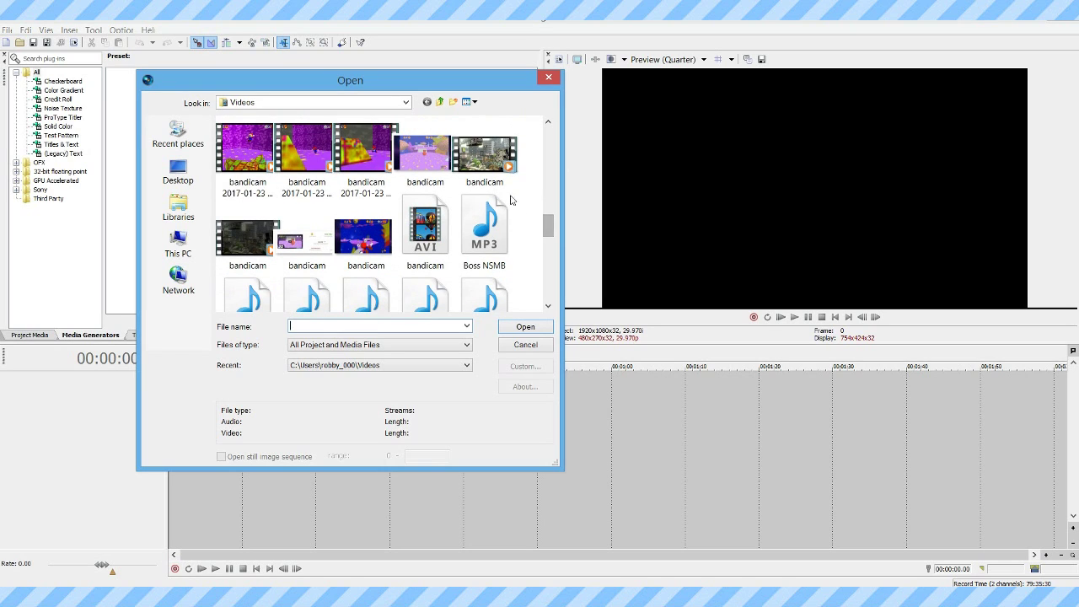
pyautogui.click(433, 238)
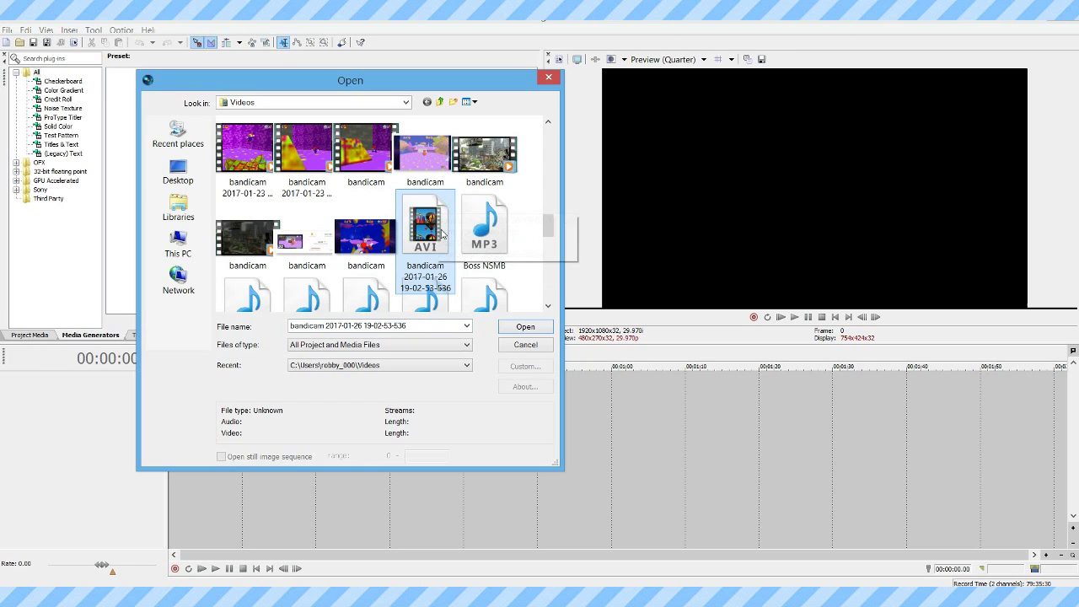
pyautogui.click(371, 156)
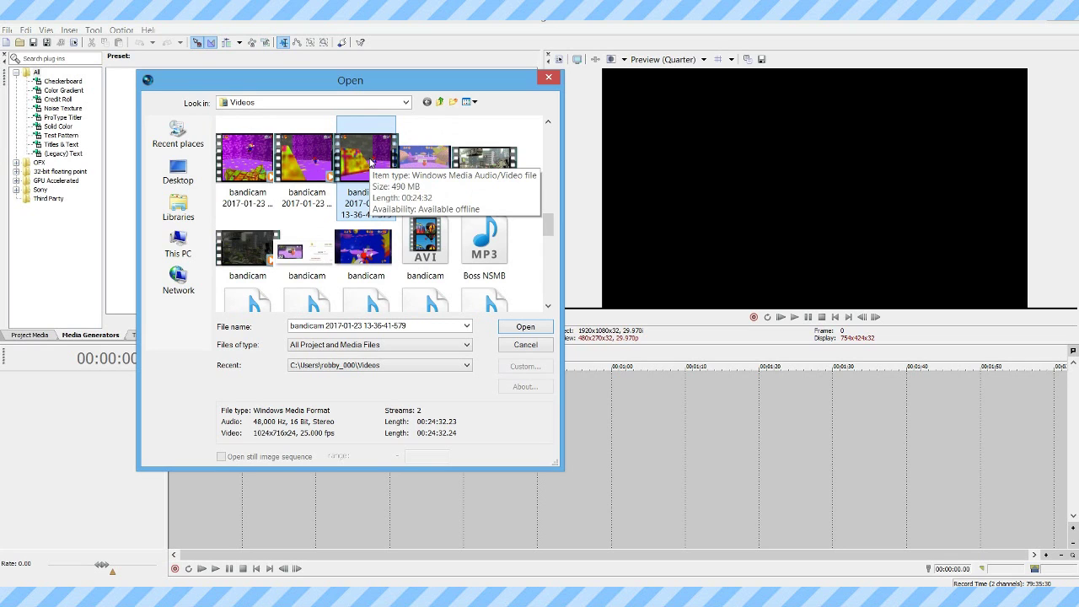
# Step: Add the bandicam recording to the timeline and scrub through it to 00:46.27
pyautogui.click(523, 328)
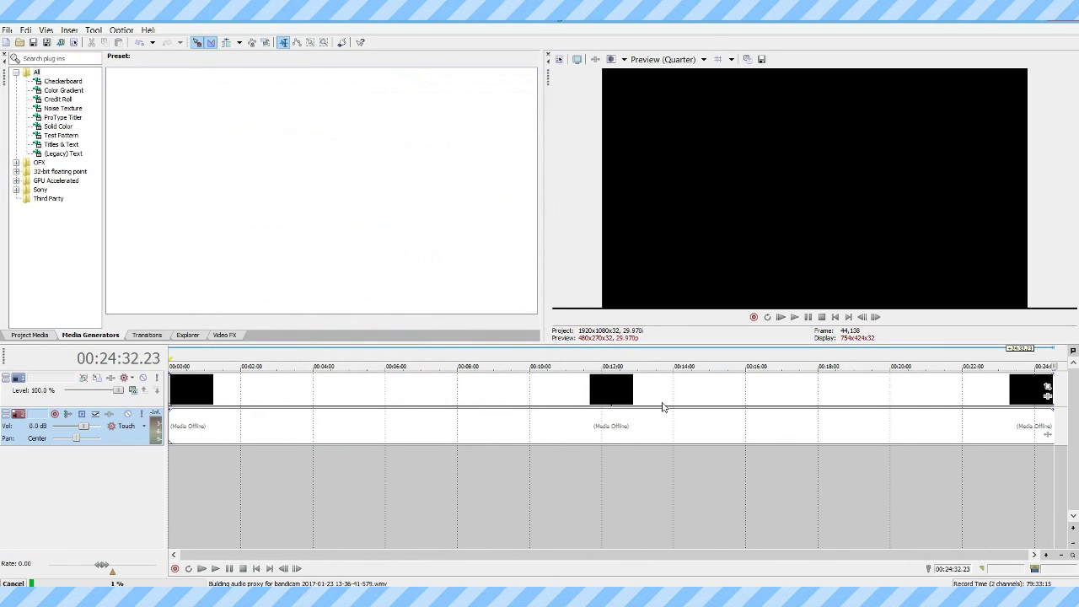
pyautogui.click(456, 399)
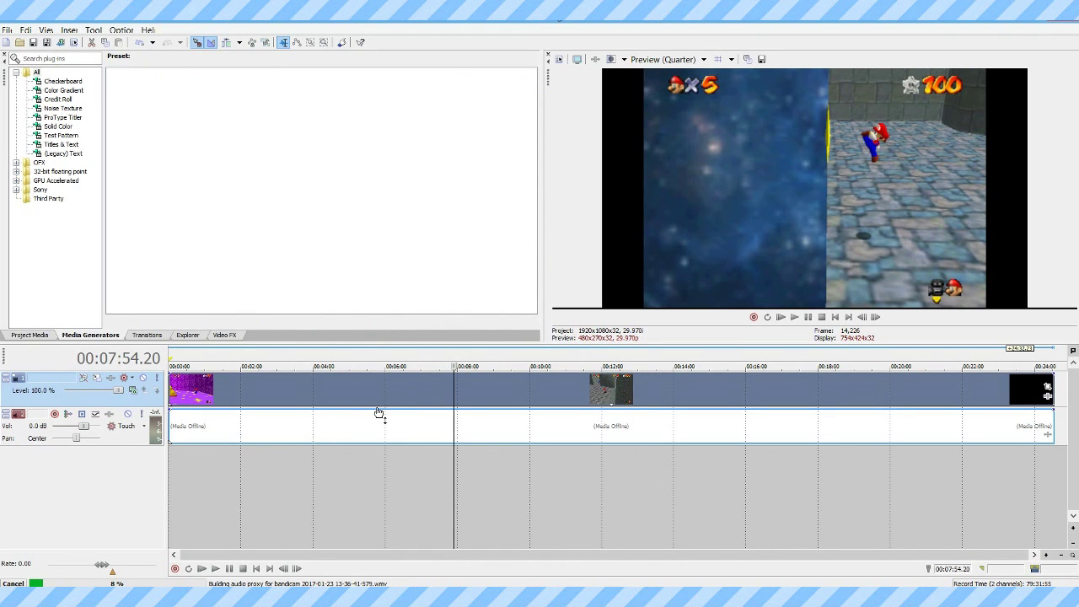
pyautogui.click(350, 402)
pyautogui.click(197, 496)
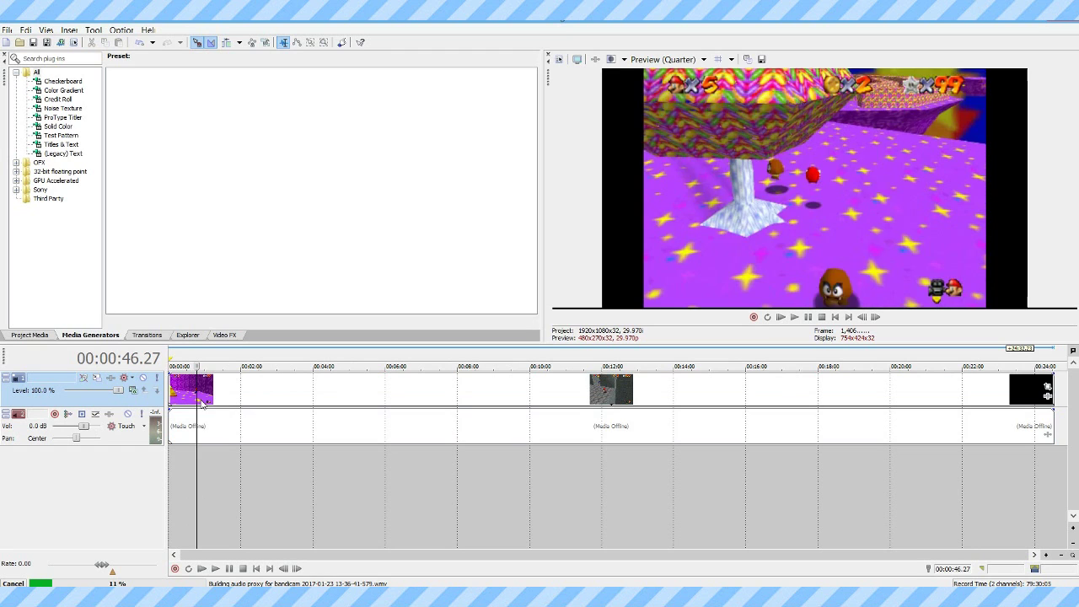
# Step: Disable resampling in the gameplay video event's properties
pyautogui.click(247, 404)
pyautogui.rightClick(247, 405)
pyautogui.click(261, 389)
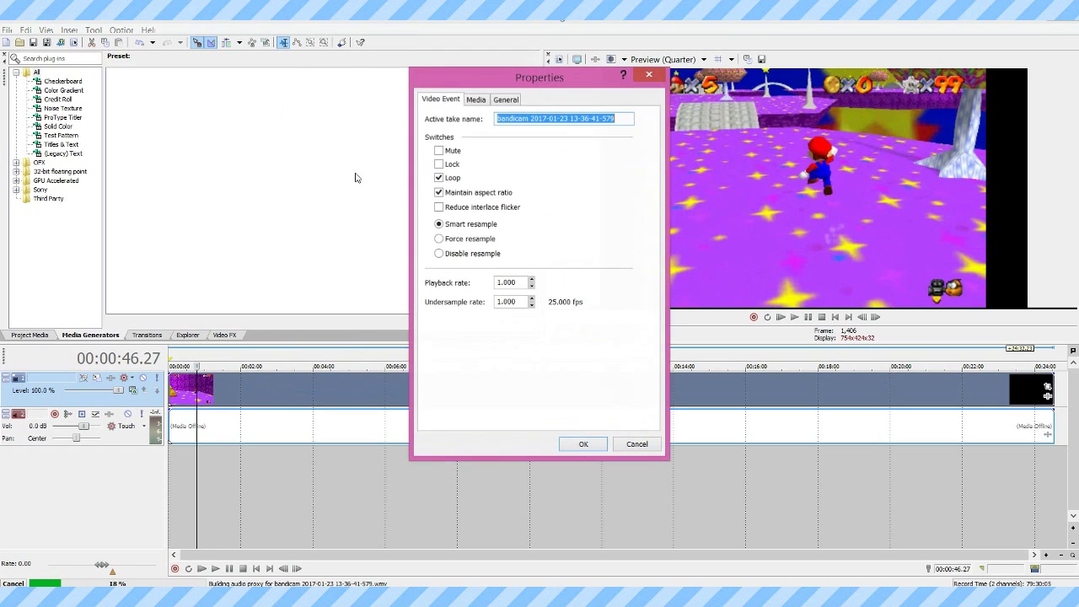
pyautogui.click(446, 258)
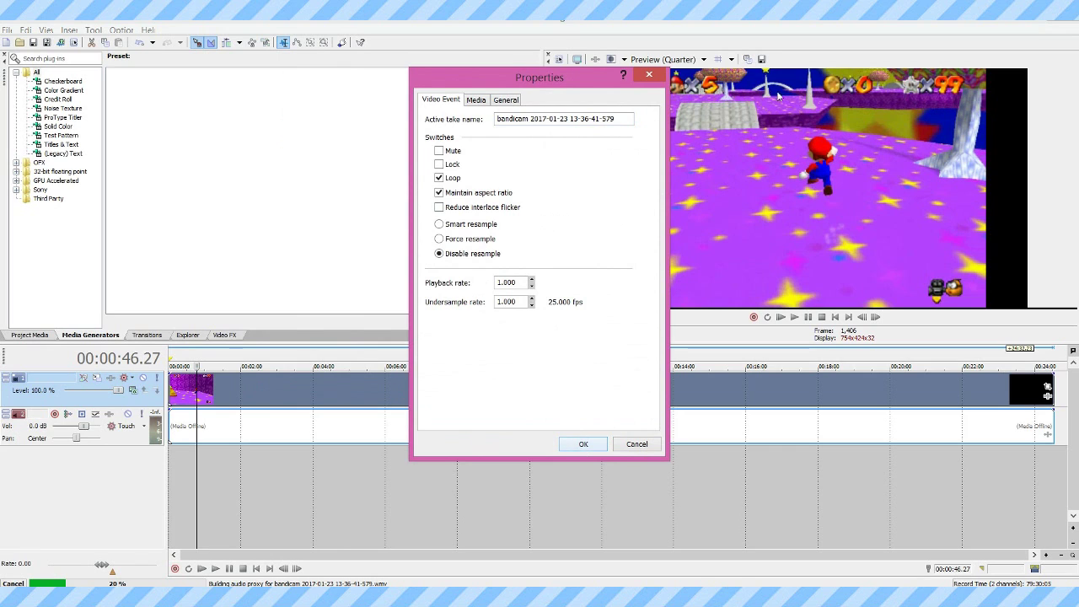
pyautogui.press('Return')
# Step: Set the preview quality to Best (Full), after briefly trying Draft (Full)
pyautogui.click(664, 59)
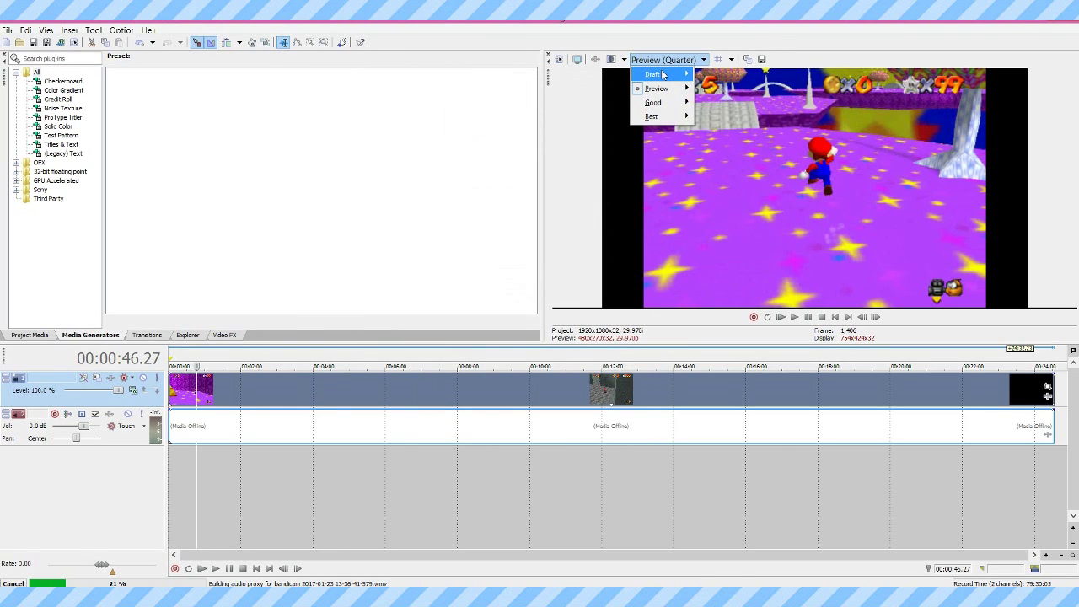
pyautogui.moveTo(663, 74)
pyautogui.click(718, 92)
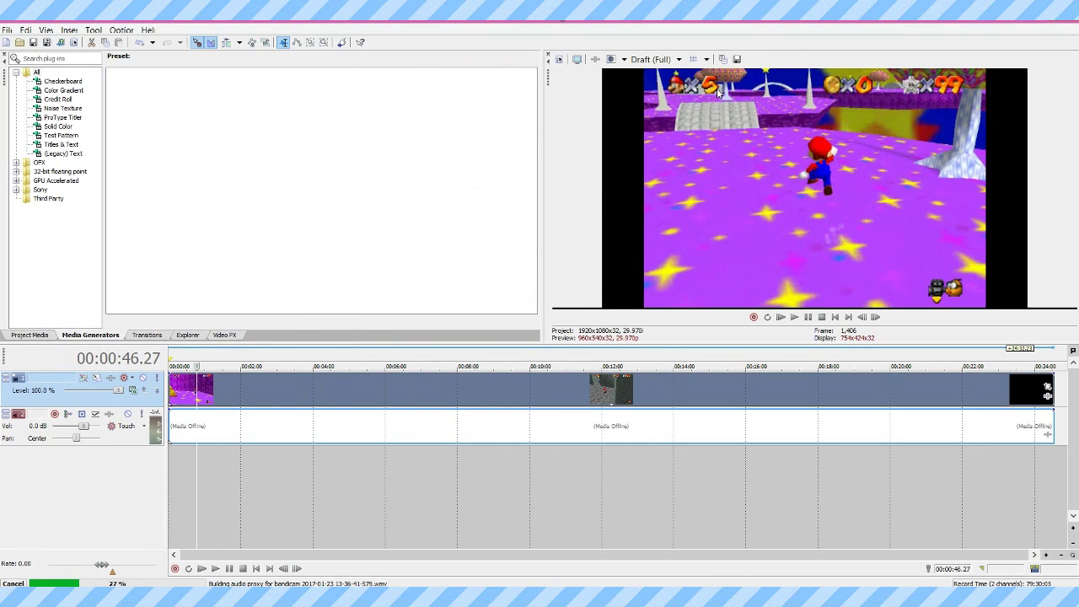
pyautogui.click(246, 391)
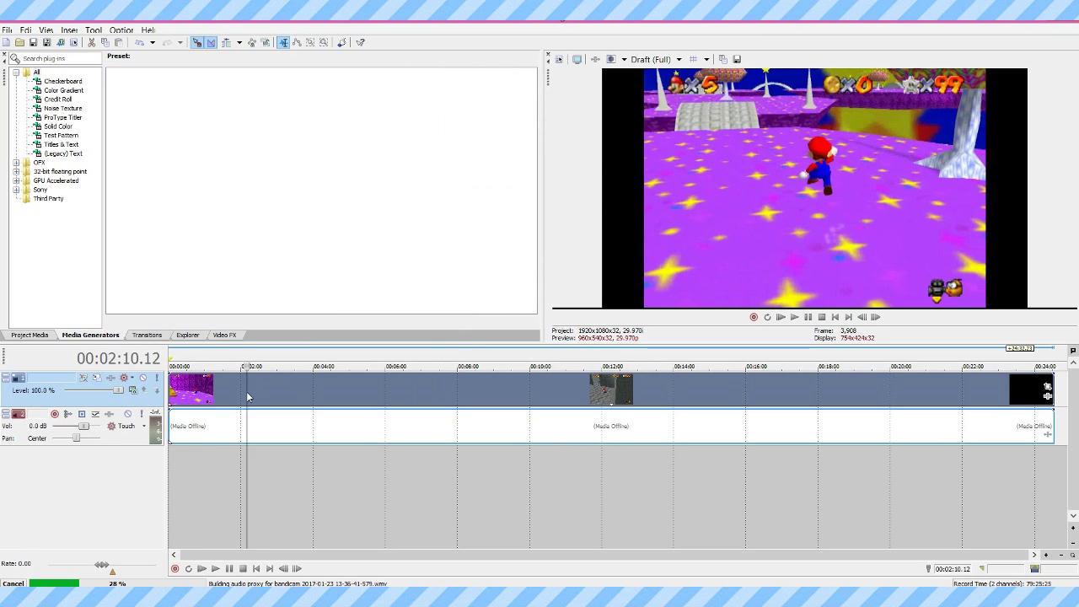
pyautogui.click(310, 398)
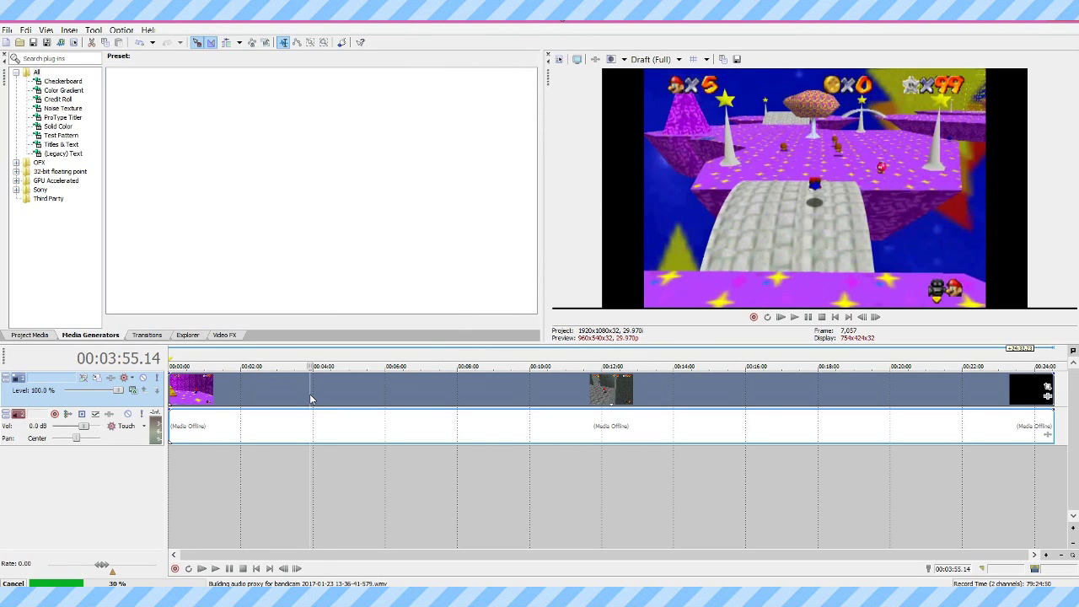
pyautogui.click(643, 61)
pyautogui.moveTo(665, 116)
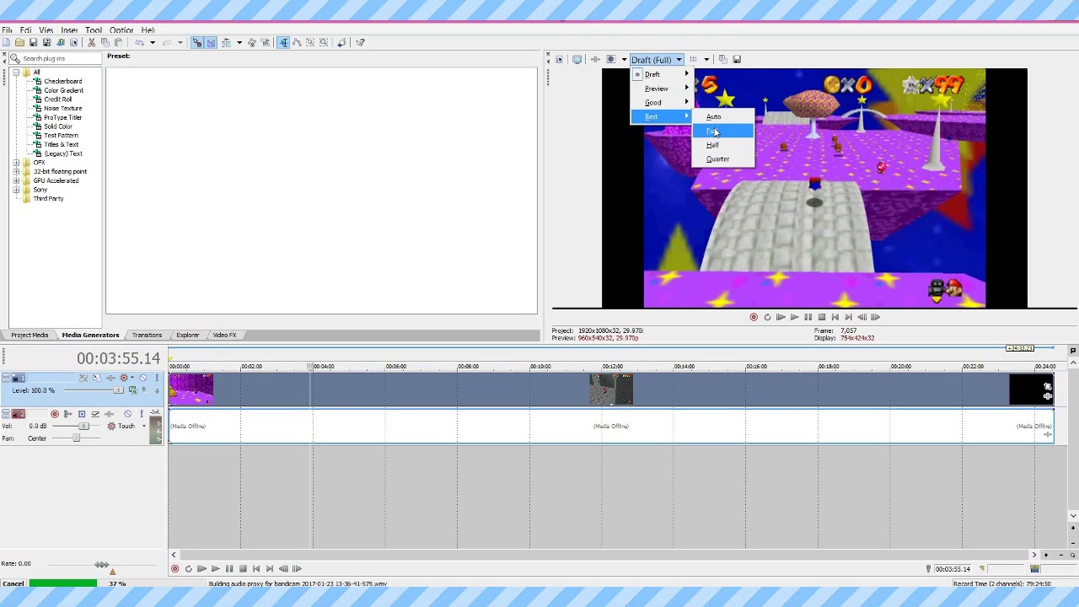
pyautogui.click(714, 133)
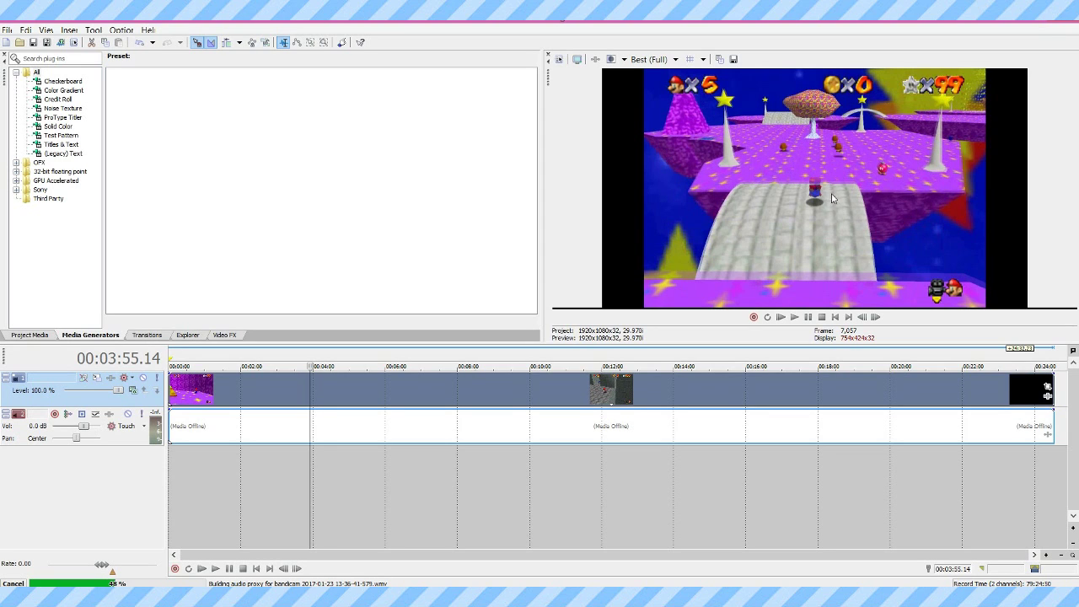
# Step: Disable resampling on the video event again and confirm it with OK
pyautogui.click(493, 404)
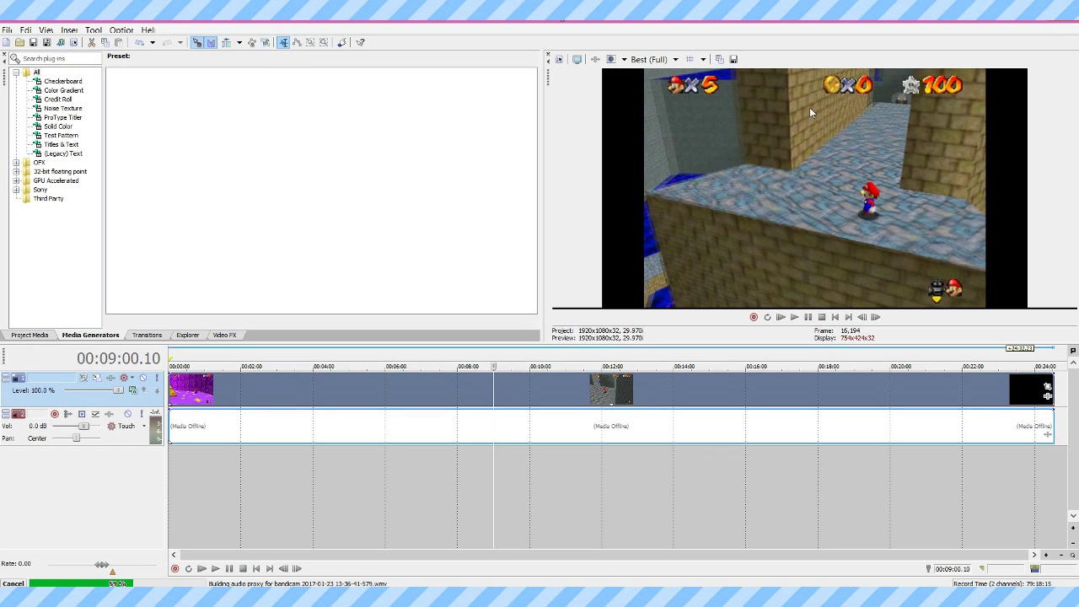
pyautogui.rightClick(261, 384)
pyautogui.click(320, 575)
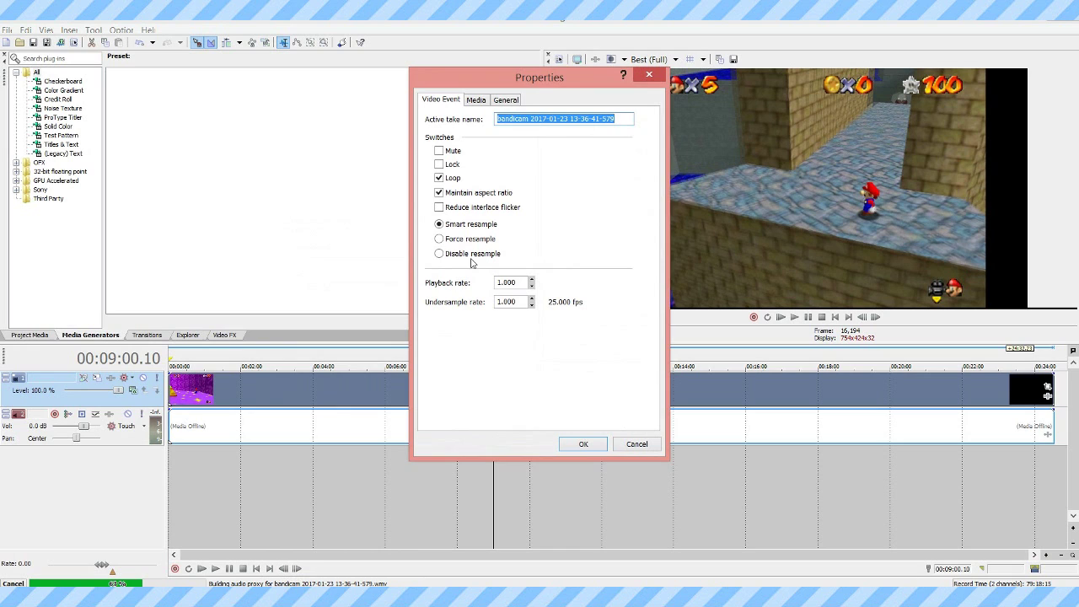
pyautogui.click(472, 254)
pyautogui.click(581, 444)
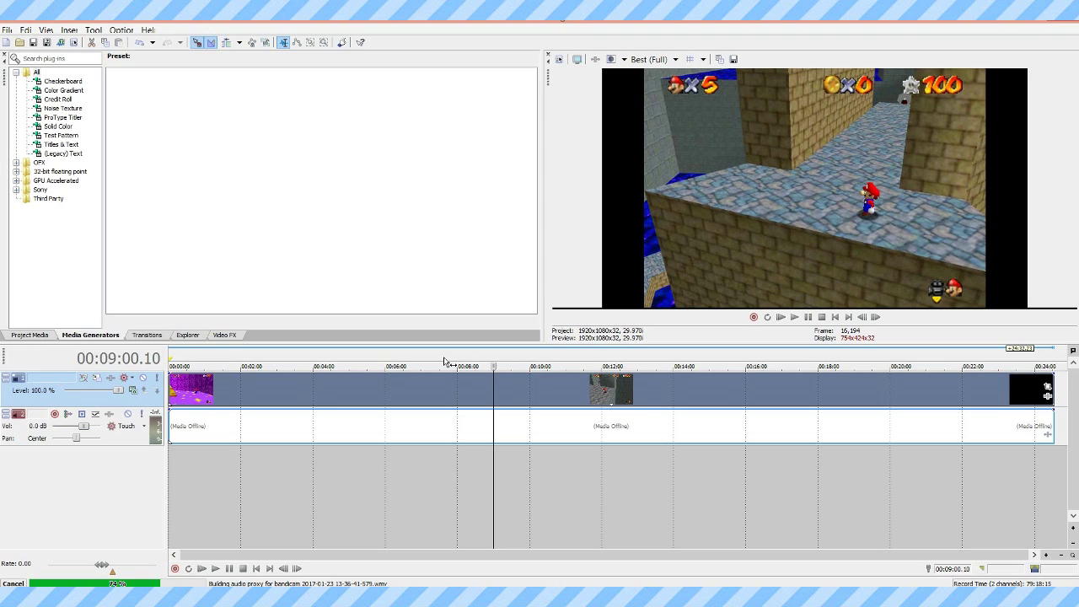
pyautogui.click(206, 394)
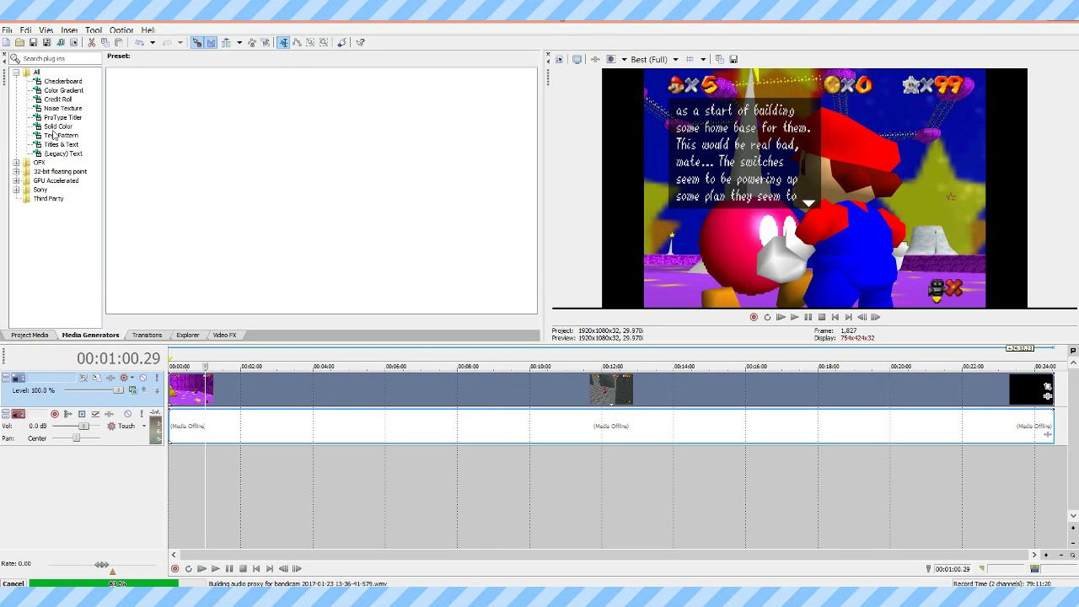
pyautogui.click(19, 43)
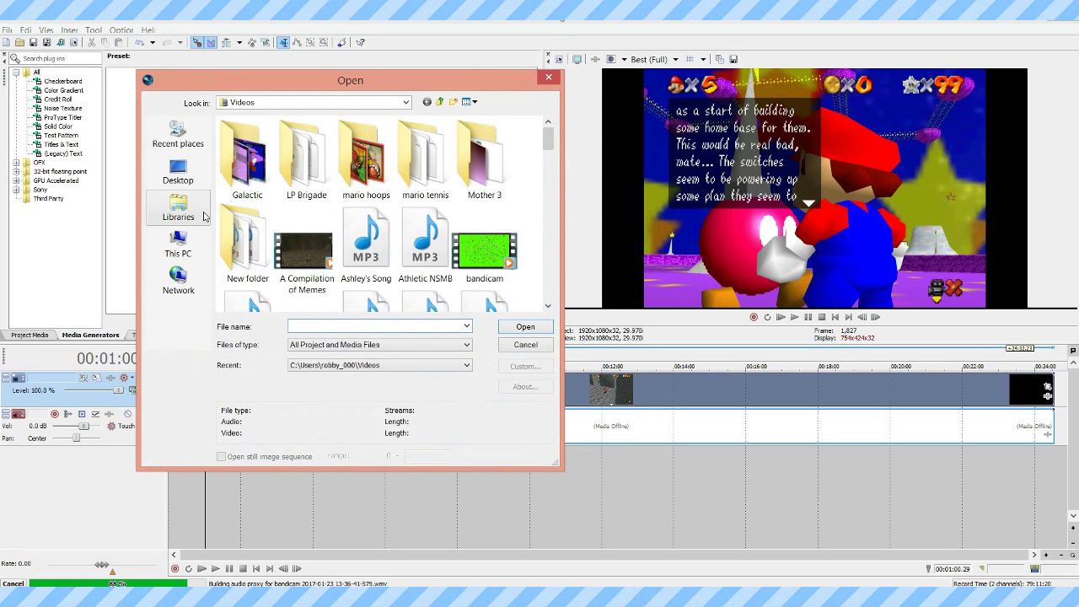
pyautogui.click(195, 218)
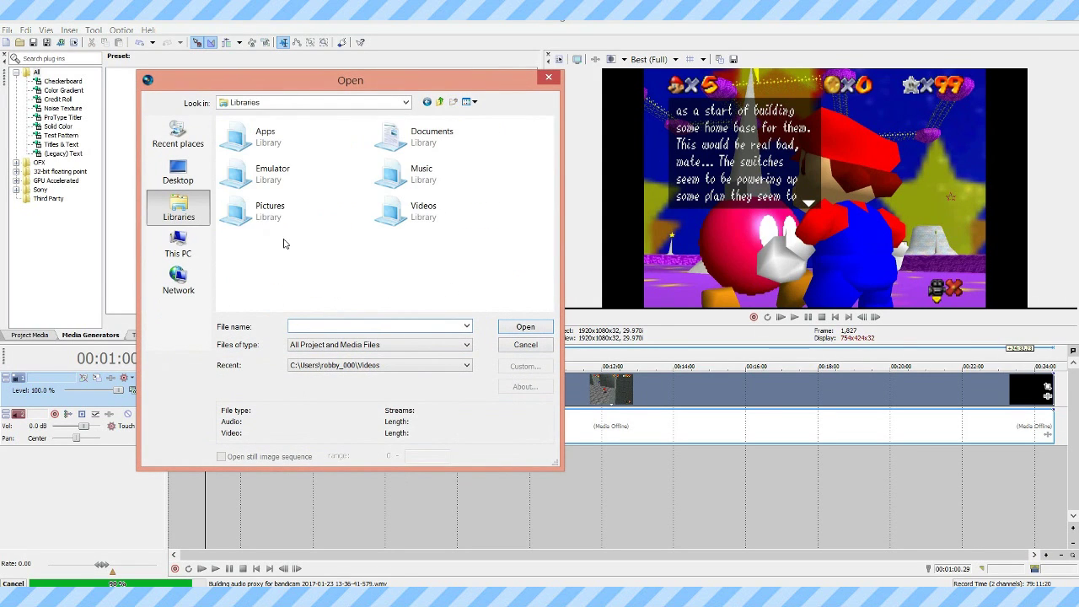
pyautogui.doubleClick(422, 146)
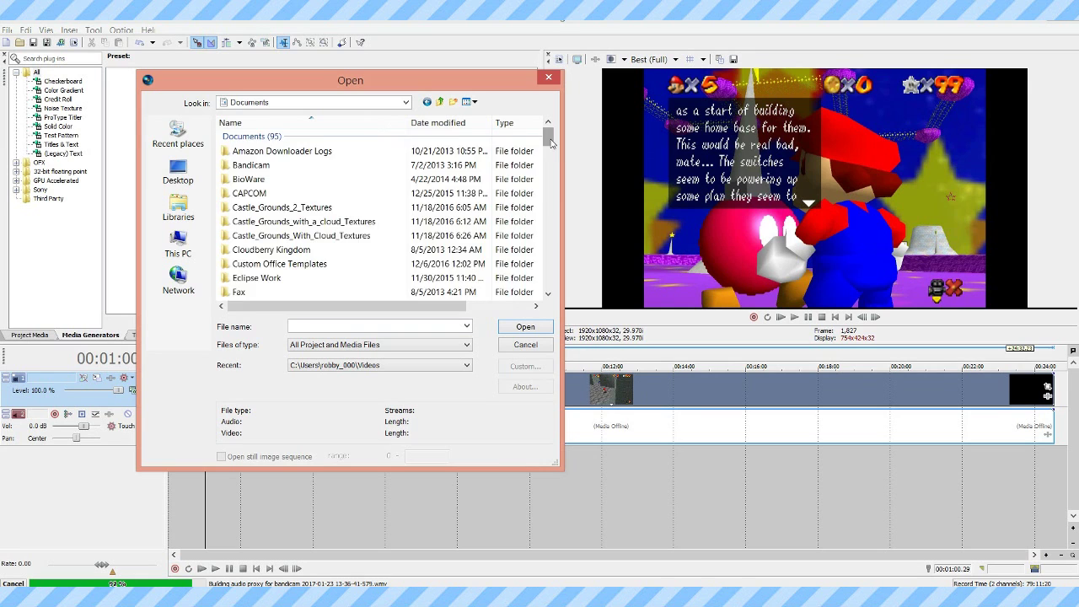
pyautogui.moveTo(550, 143); pyautogui.dragTo(549, 243)
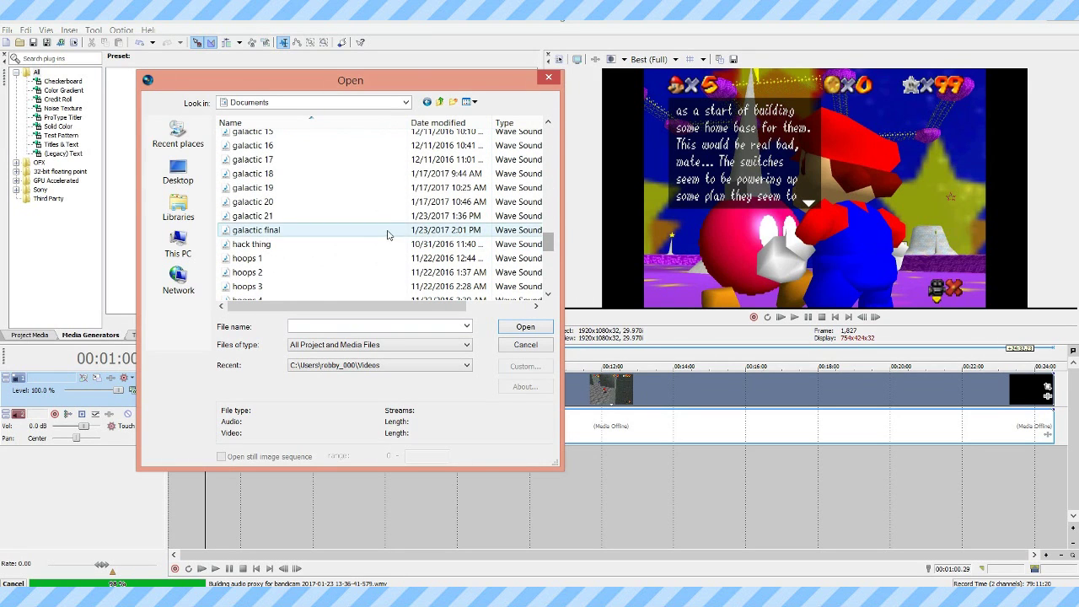
pyautogui.doubleClick(370, 231)
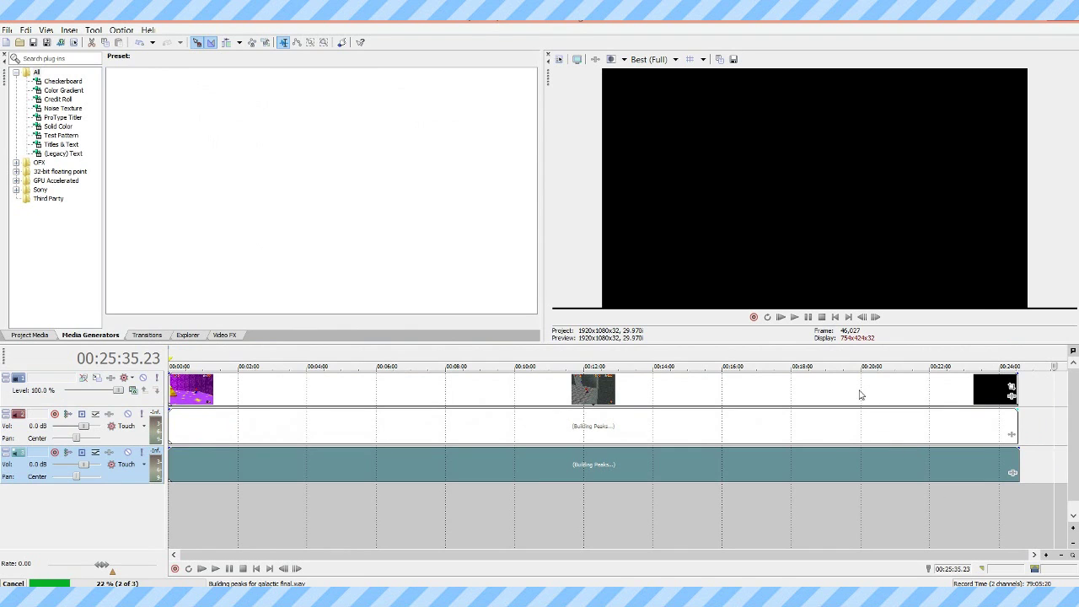
pyautogui.click(860, 395)
pyautogui.click(651, 411)
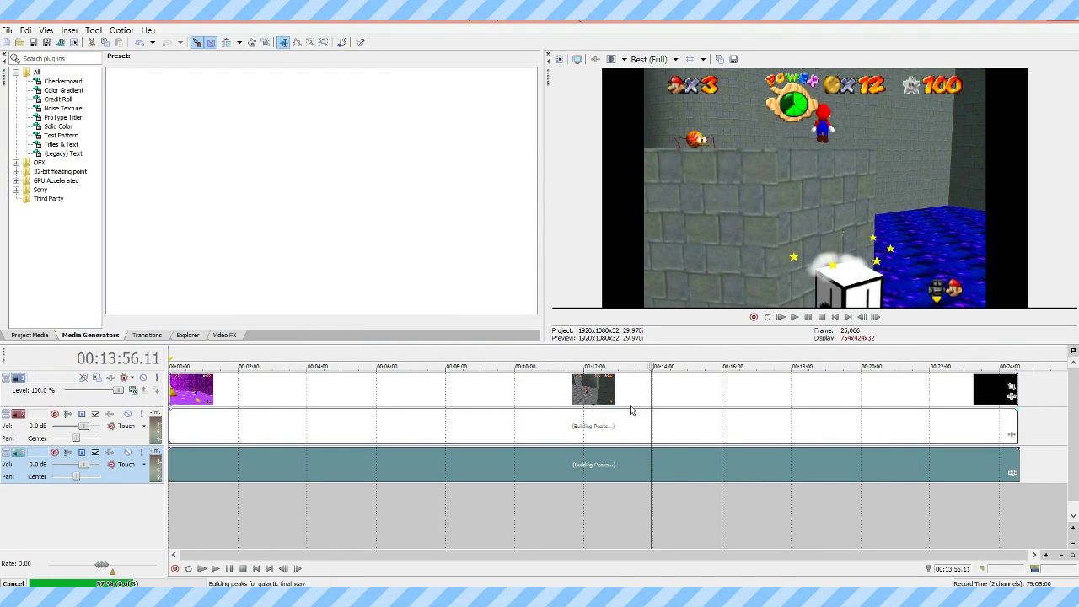
pyautogui.click(603, 382)
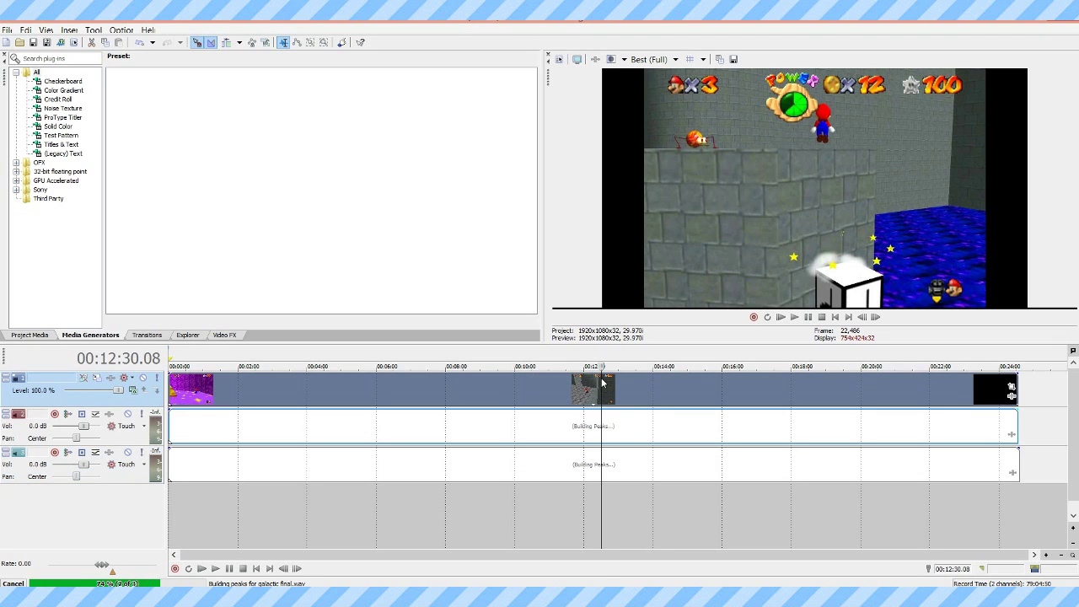
pyautogui.click(177, 403)
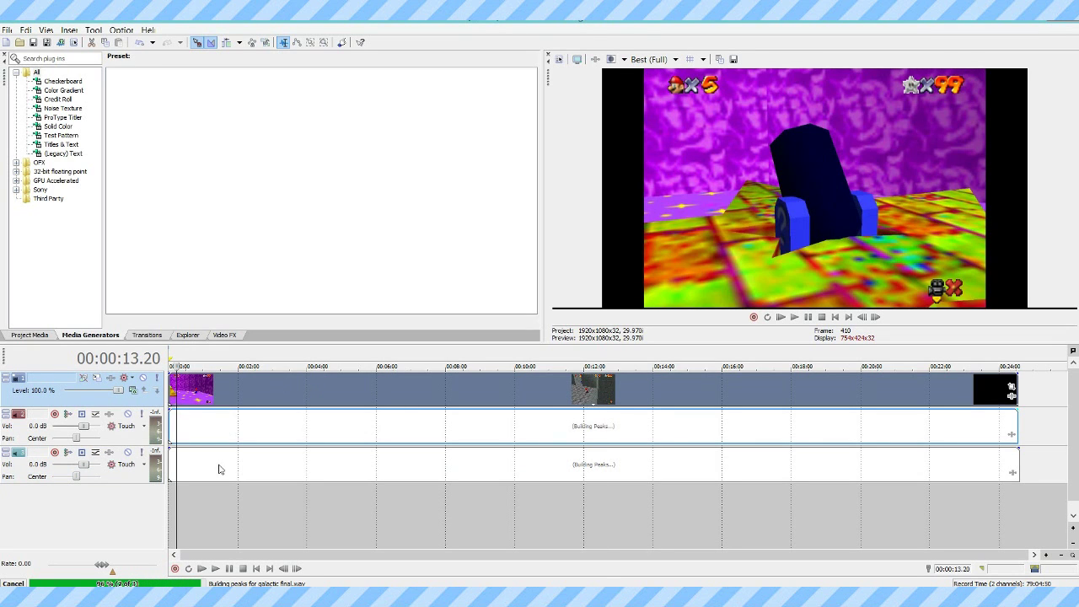
pyautogui.click(218, 466)
pyautogui.click(181, 403)
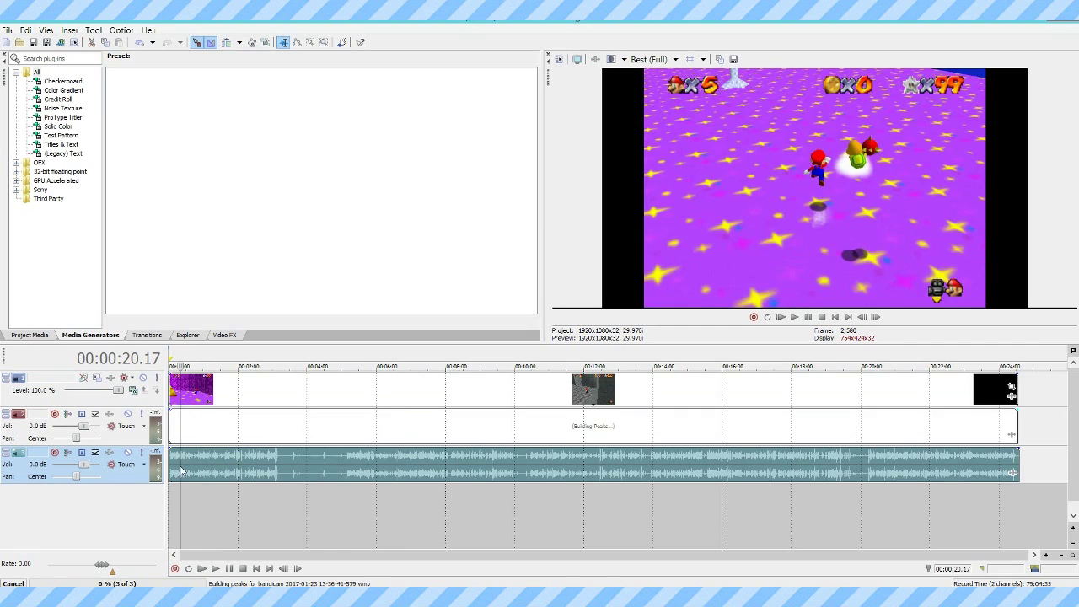
pyautogui.scroll(5, 184, 403)
pyautogui.scroll(3, 184, 402)
pyautogui.scroll(-5, 185, 403)
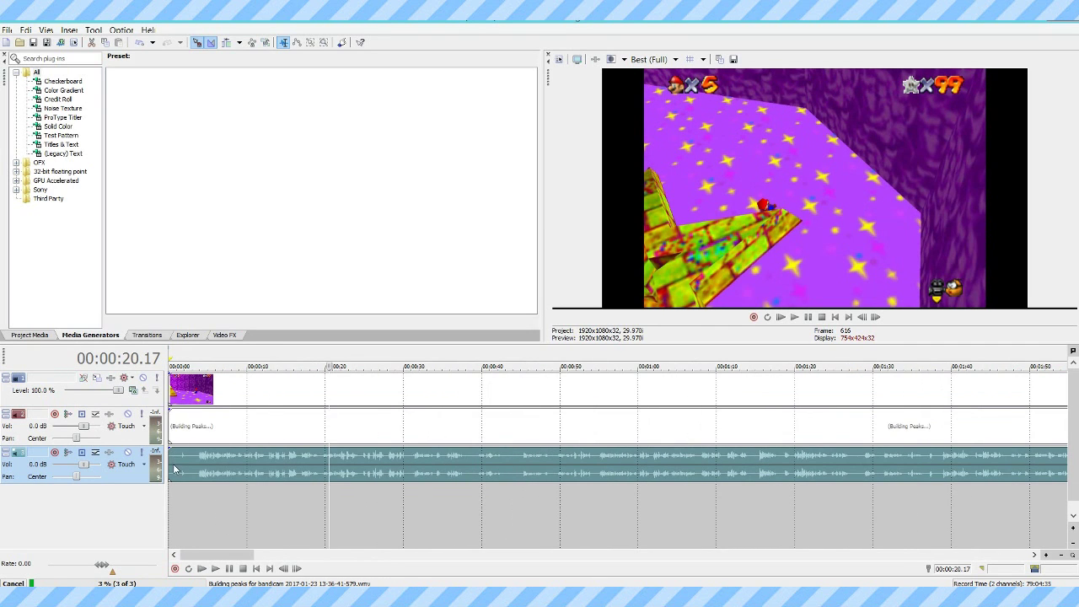
pyautogui.click(177, 464)
pyautogui.scroll(4, 228, 460)
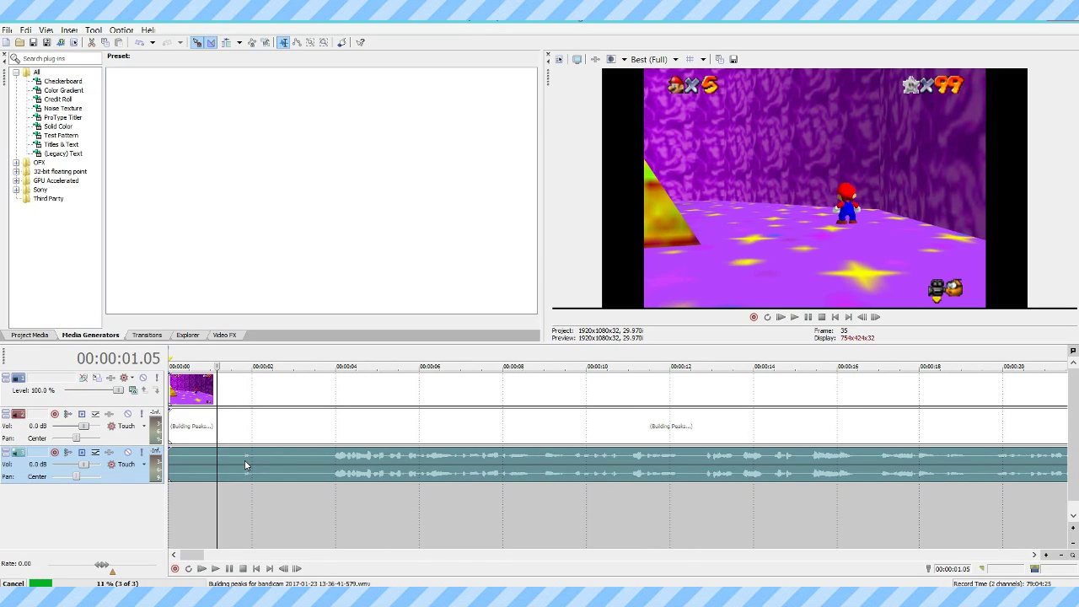
pyautogui.click(210, 398)
pyautogui.moveTo(211, 398); pyautogui.dragTo(289, 391)
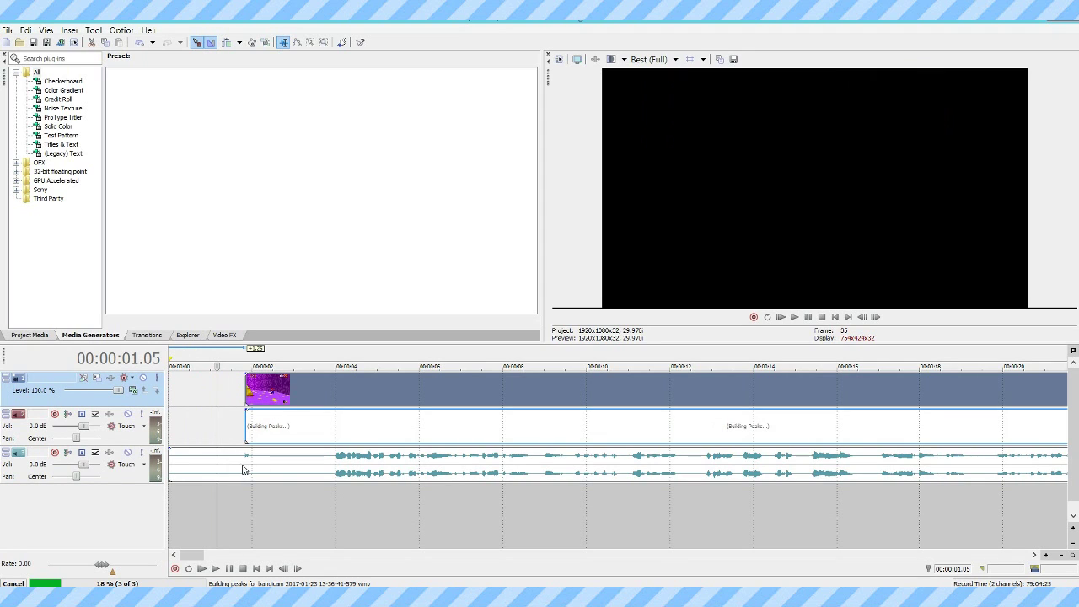
pyautogui.click(183, 458)
pyautogui.moveTo(183, 459); pyautogui.dragTo(281, 434)
pyautogui.moveTo(252, 393); pyautogui.dragTo(178, 413)
pyautogui.click(319, 471)
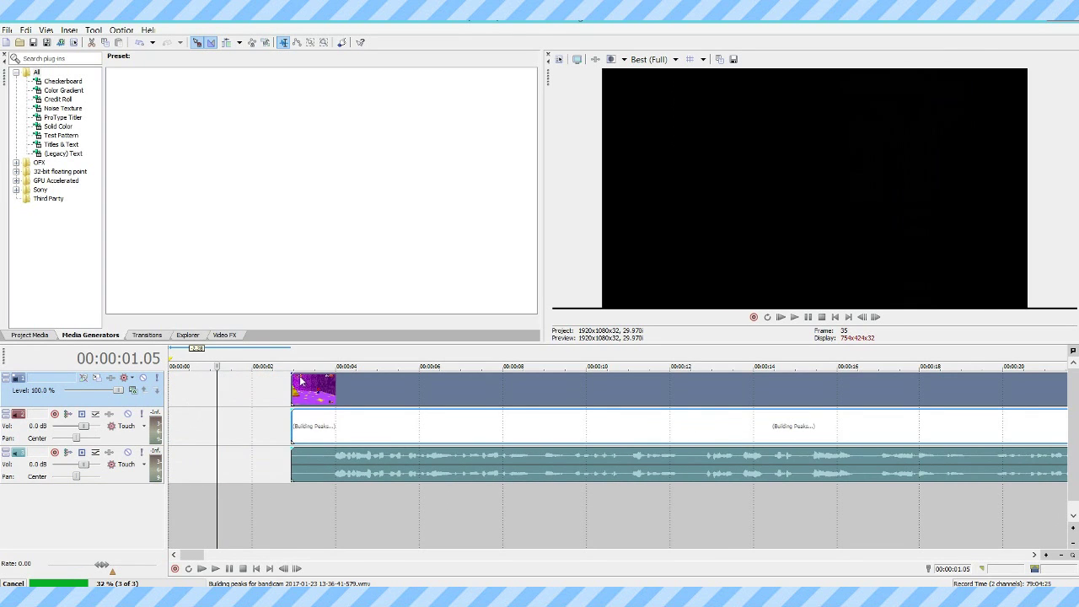
pyautogui.moveTo(325, 385); pyautogui.dragTo(193, 392)
pyautogui.click(196, 392)
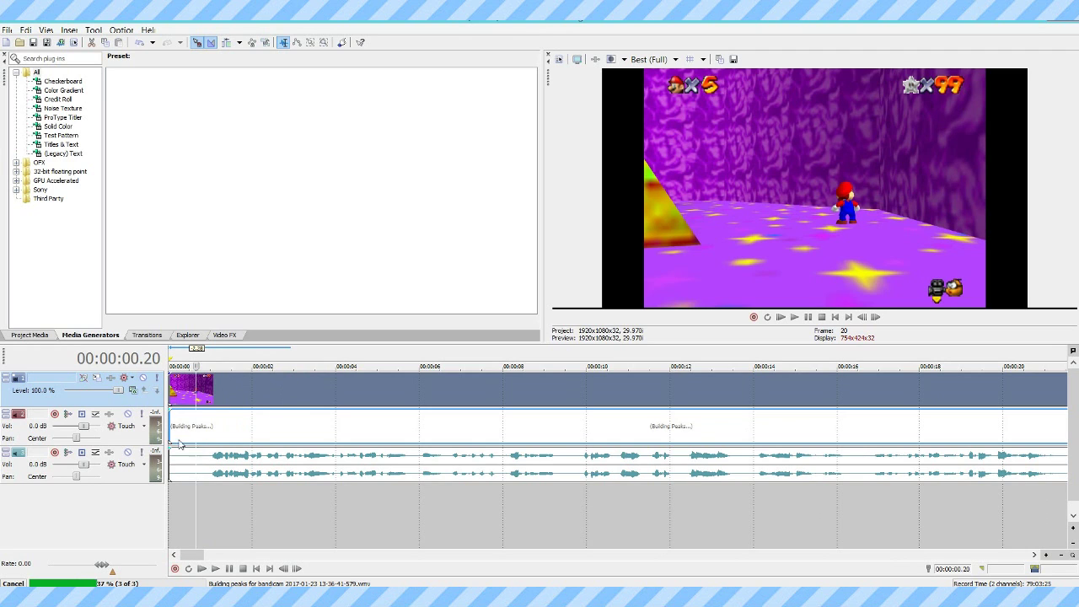
pyautogui.scroll(10, 179, 389)
pyautogui.click(182, 393)
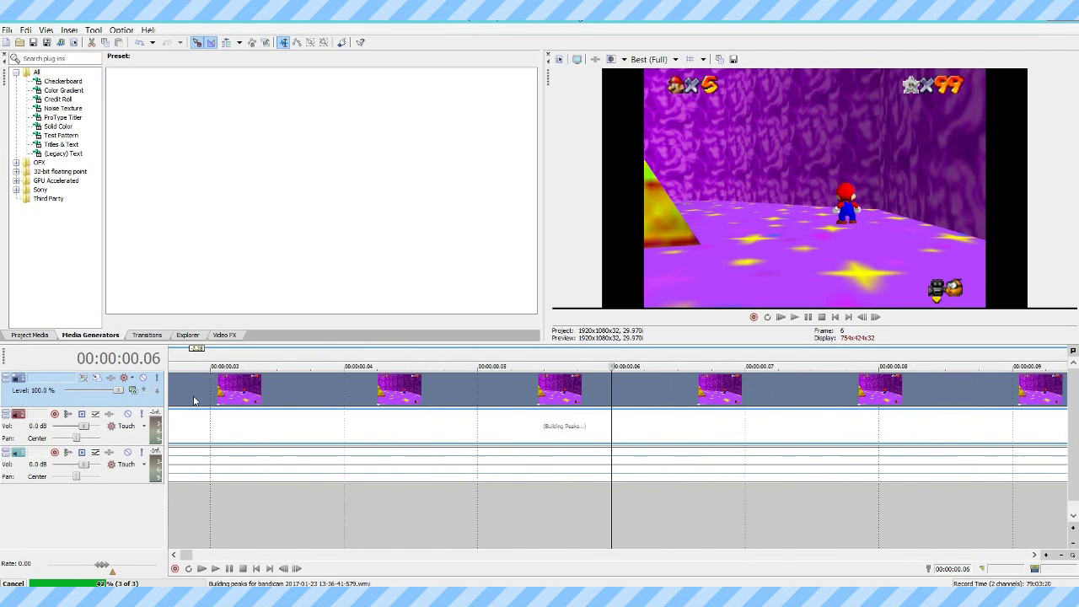
pyautogui.click(186, 394)
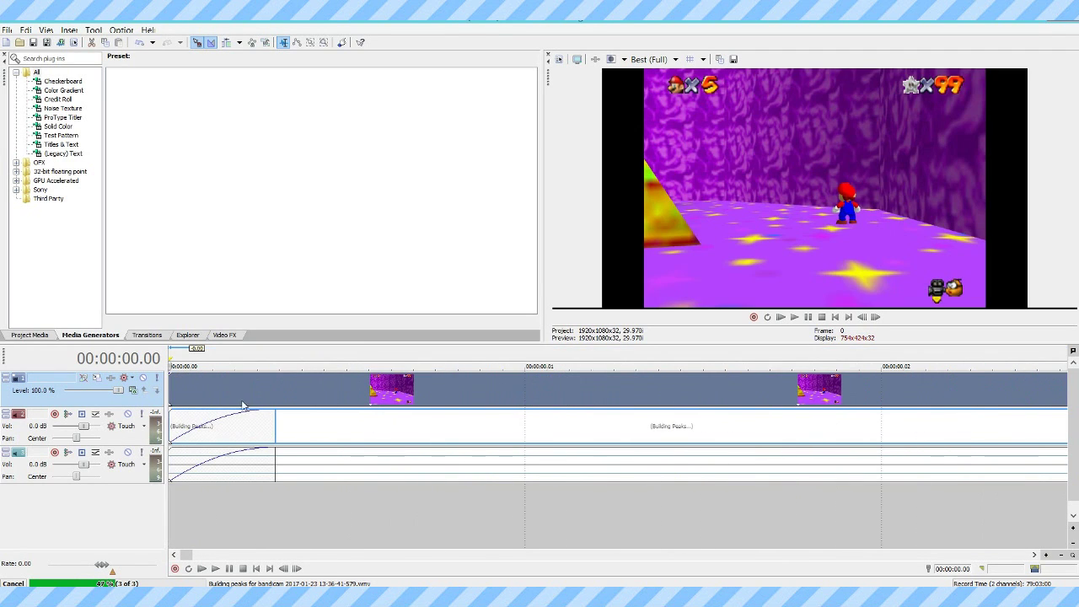
pyautogui.scroll(-15, 227, 413)
pyautogui.click(192, 494)
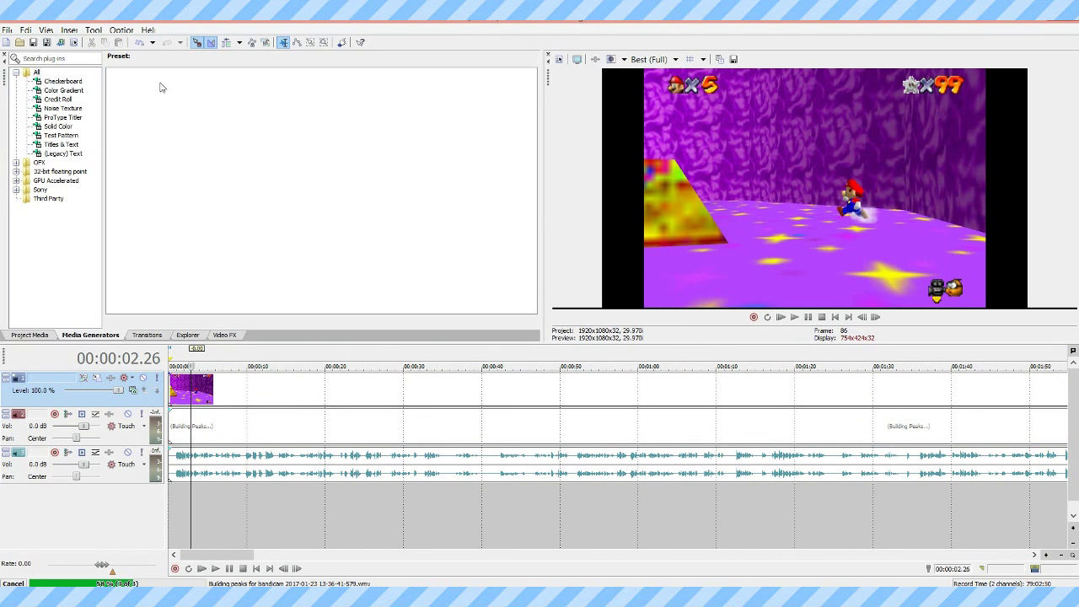
# Step: Import the Mario galaxy background image from This PC > Downloads into the project
pyautogui.click(21, 42)
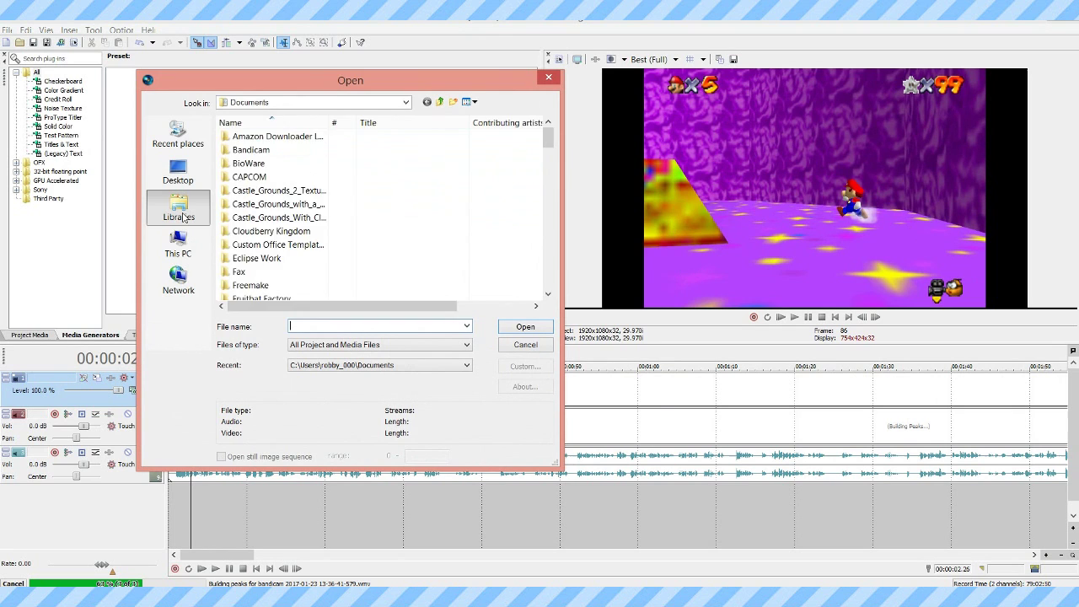
pyautogui.click(177, 207)
pyautogui.click(178, 253)
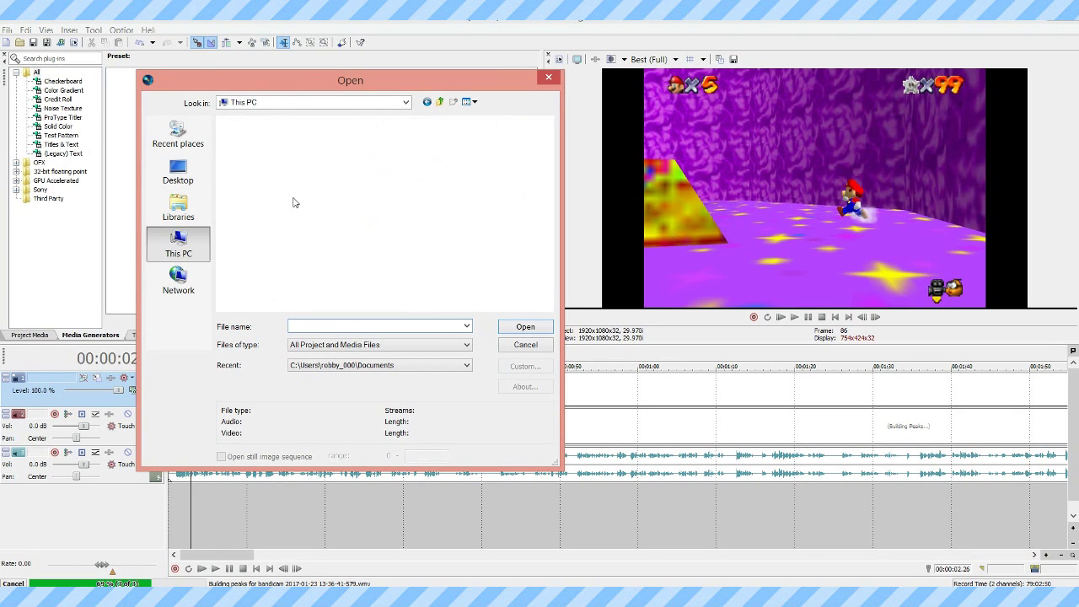
pyautogui.doubleClick(298, 188)
pyautogui.scroll(-6, 436, 191)
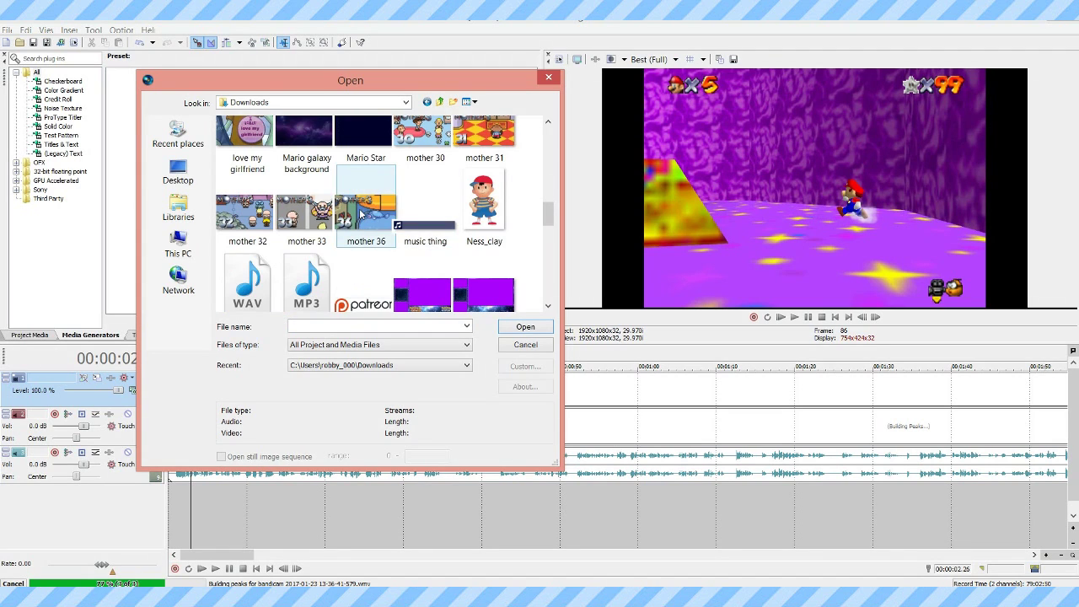
pyautogui.scroll(3, 379, 211)
pyautogui.click(303, 255)
pyautogui.click(517, 329)
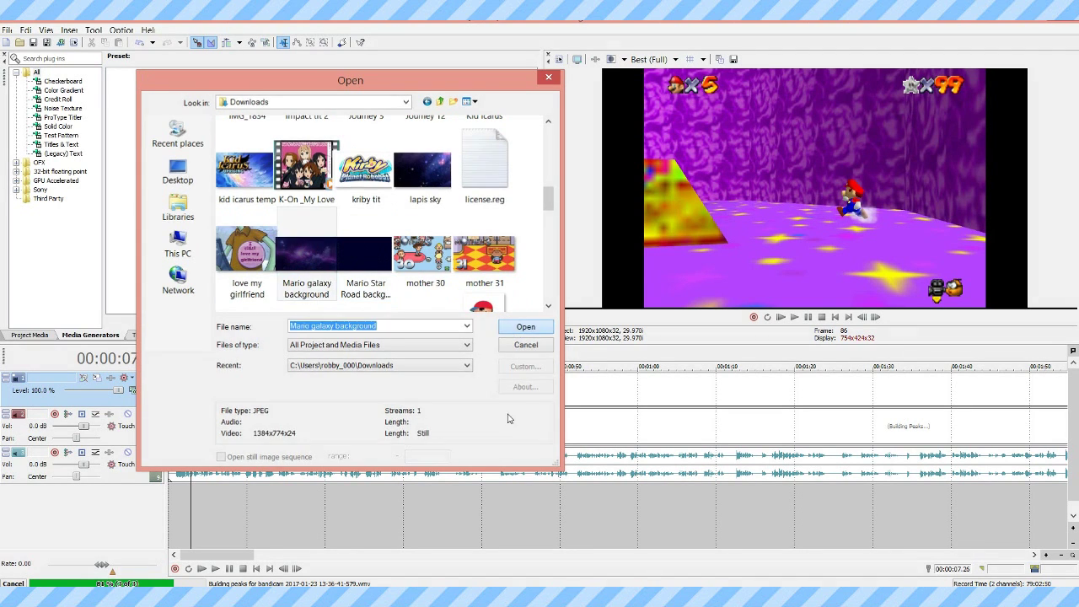
# Step: Move the galaxy image onto its own bottom track and stretch it across the whole project
pyautogui.moveTo(181, 403); pyautogui.dragTo(185, 502)
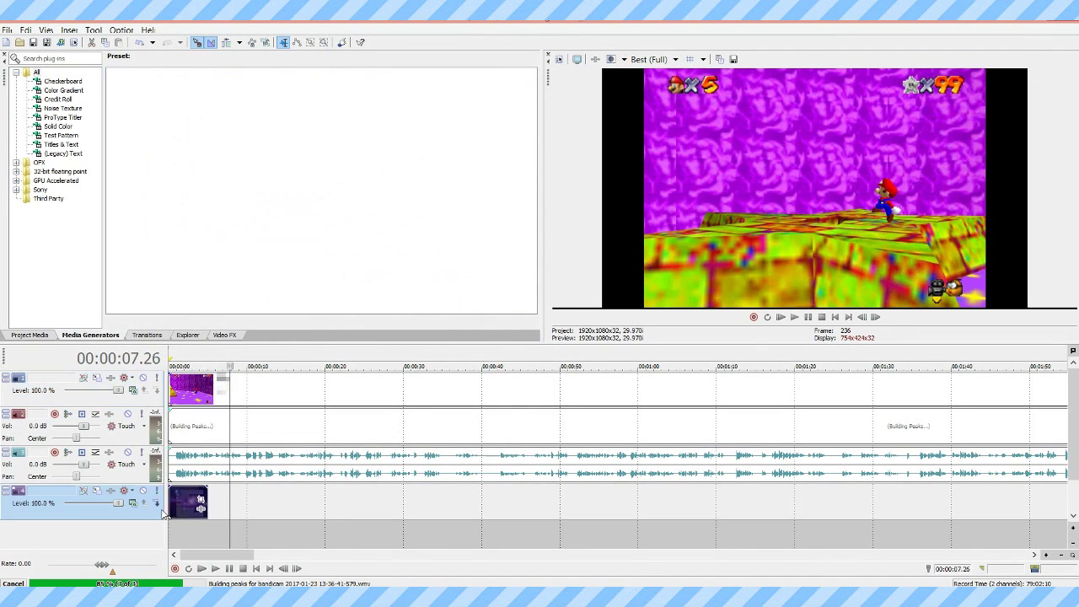
pyautogui.moveTo(152, 418); pyautogui.dragTo(177, 425)
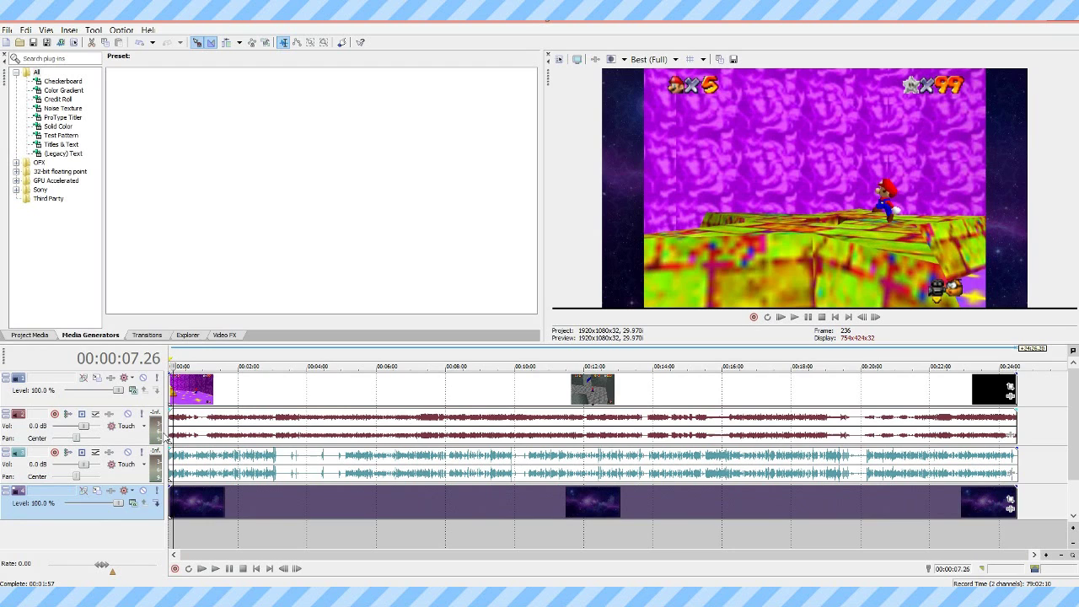
pyautogui.click(174, 391)
pyautogui.scroll(10, 194, 403)
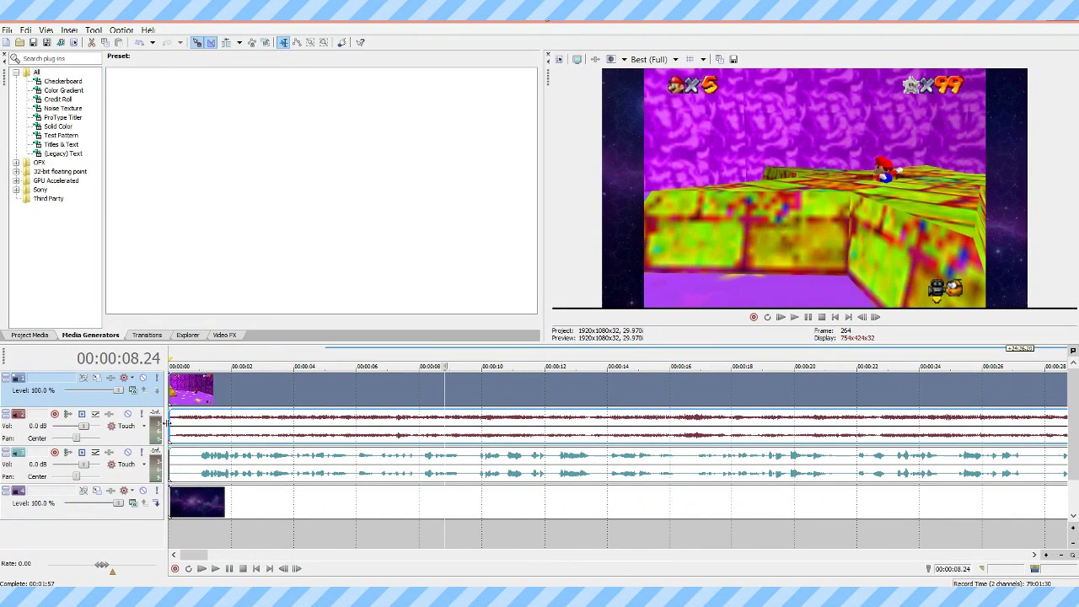
# Step: Lower the first audio clip's gain by about 10.6 dB
pyautogui.click(175, 431)
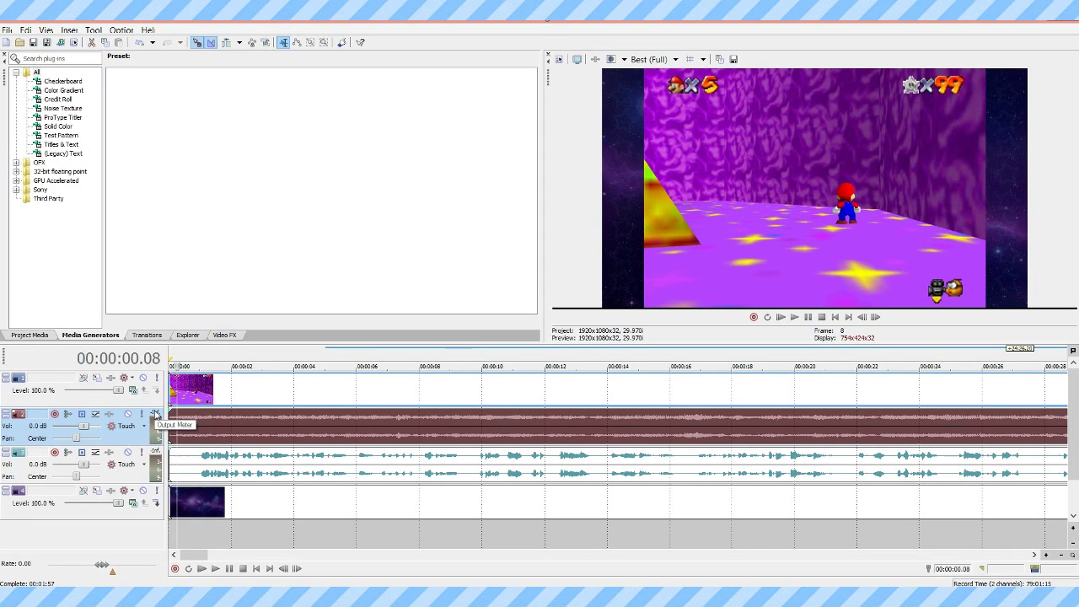
pyautogui.click(194, 419)
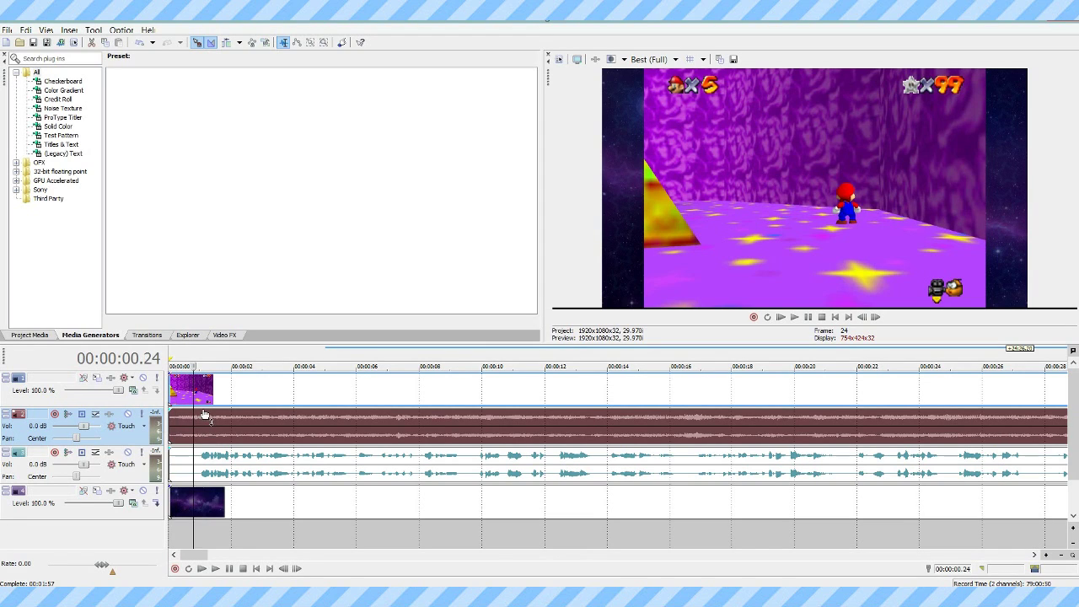
pyautogui.moveTo(209, 419); pyautogui.dragTo(240, 442)
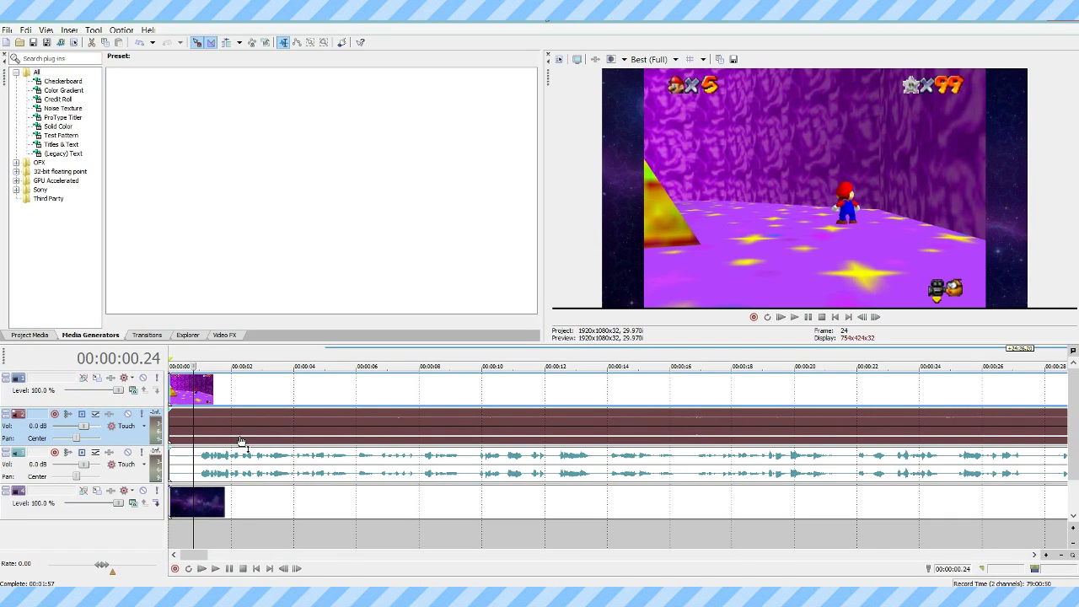
# Step: Select the second audio clip and play the project from the start to hear the mix
pyautogui.click(177, 472)
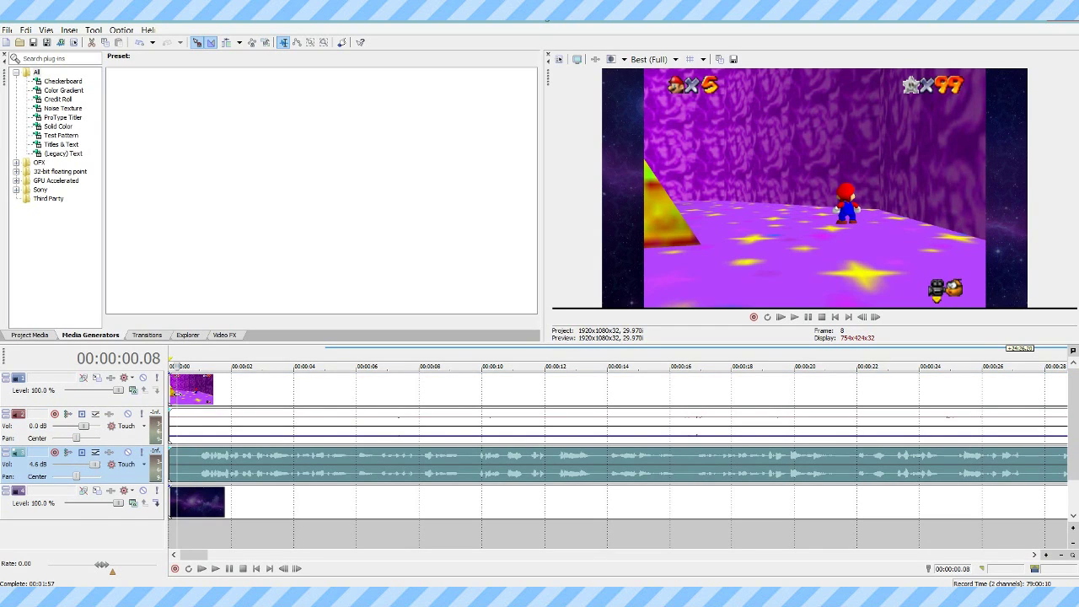
pyautogui.click(173, 395)
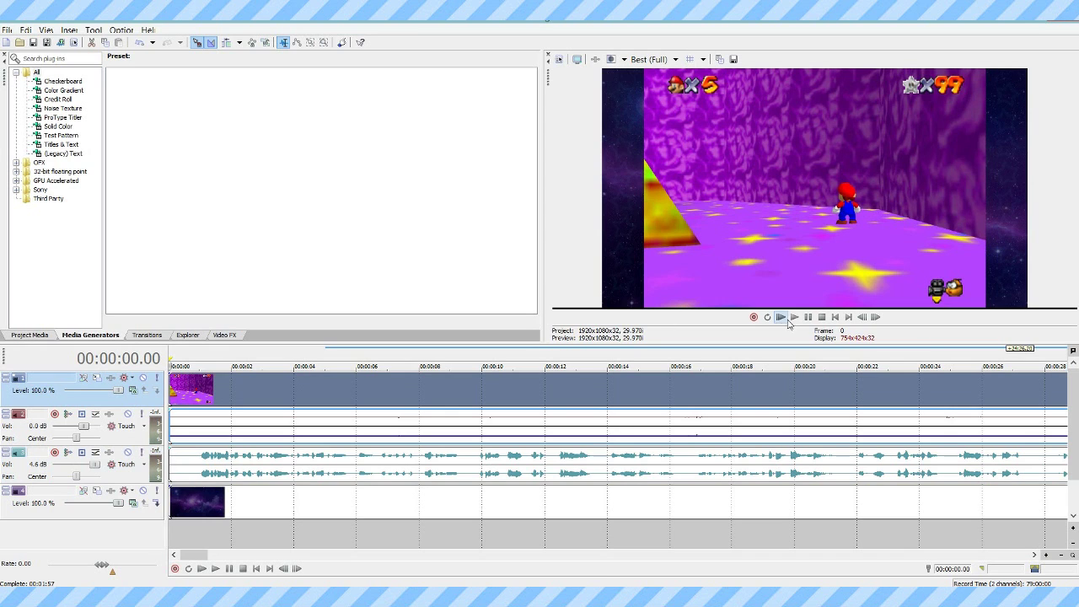
pyautogui.click(793, 318)
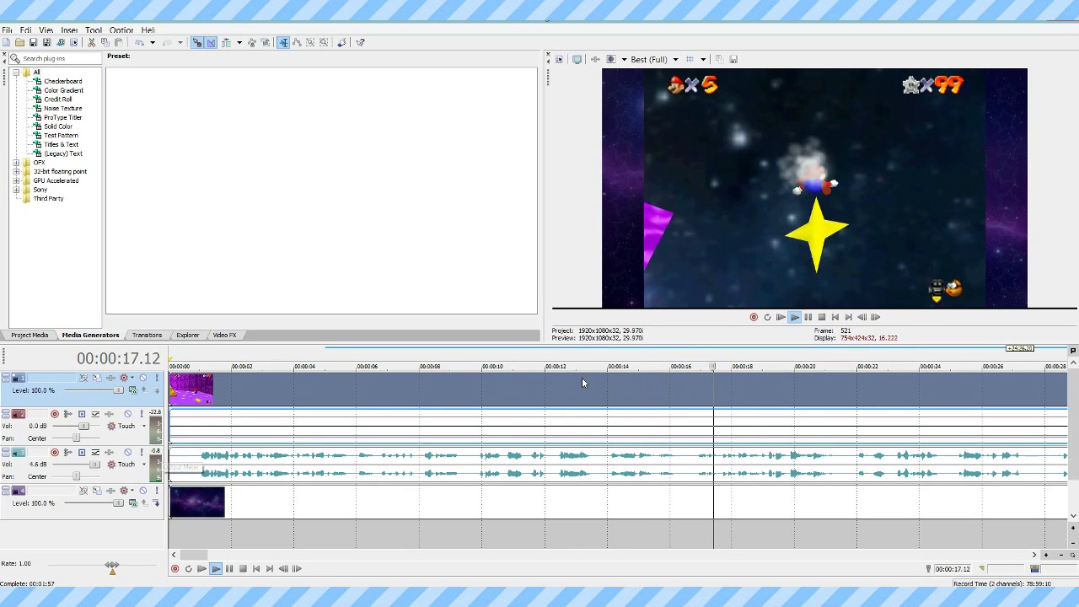
pyautogui.click(806, 317)
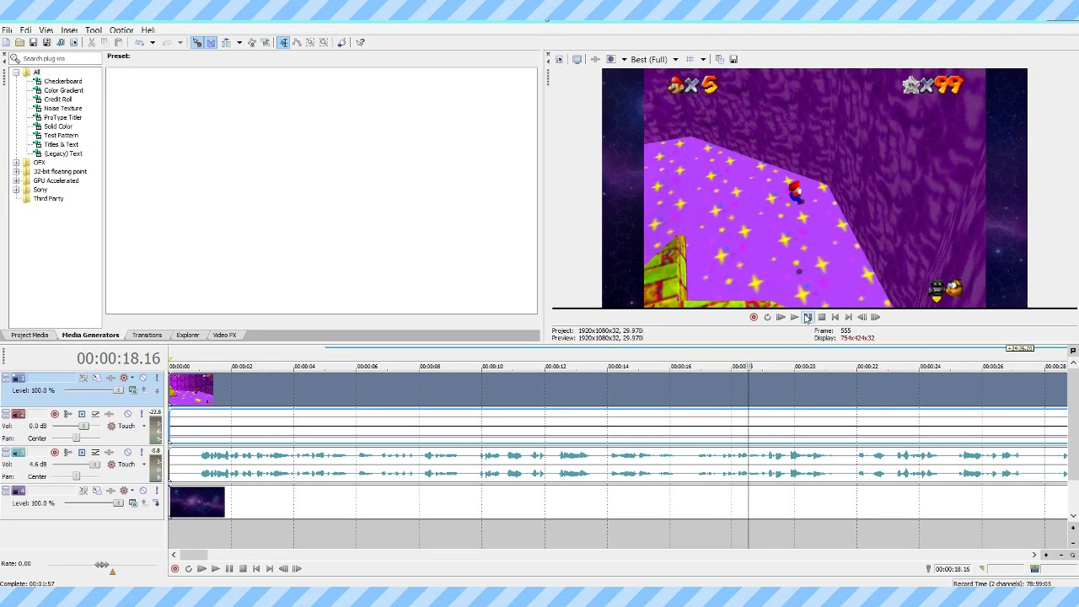
# Step: Play the audio from about 03:01 to locate the section ending at 03:06
pyautogui.scroll(-3, 506, 436)
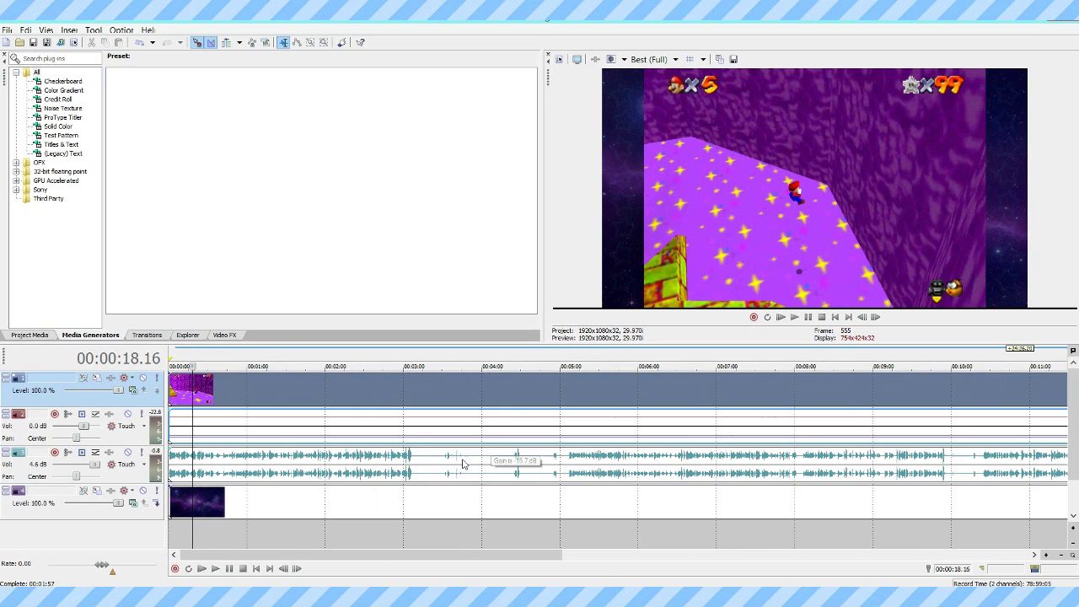
pyautogui.scroll(-2, 438, 473)
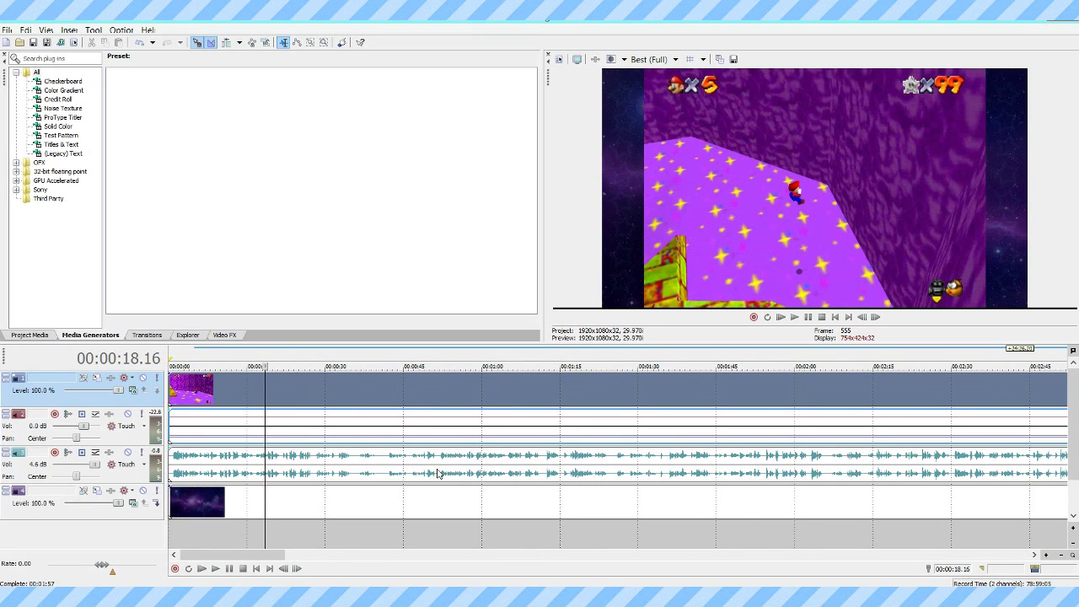
pyautogui.scroll(-2, 552, 475)
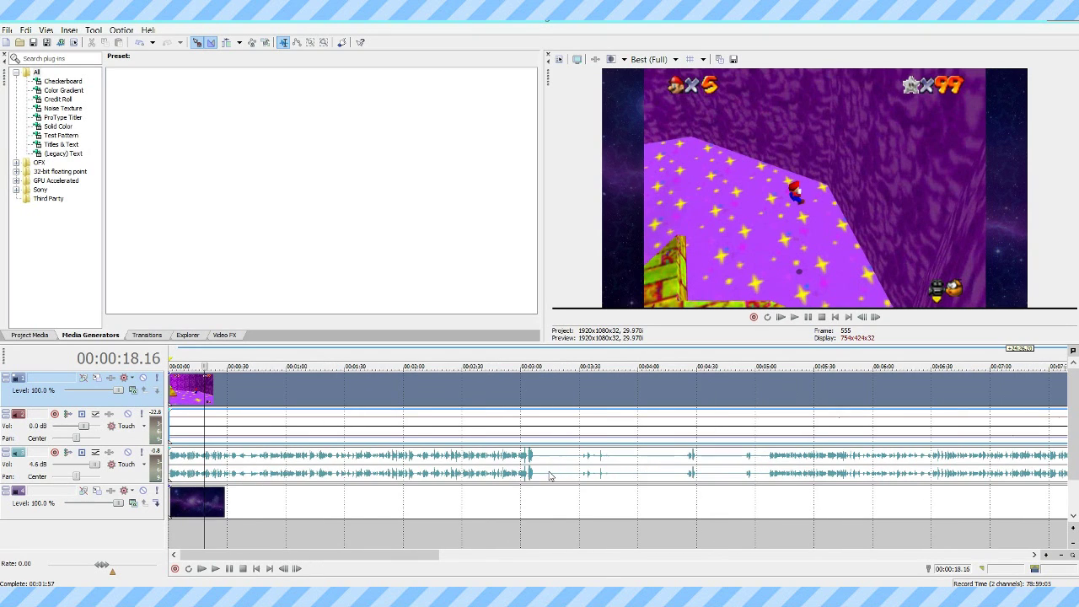
pyautogui.click(524, 465)
pyautogui.scroll(4, 524, 465)
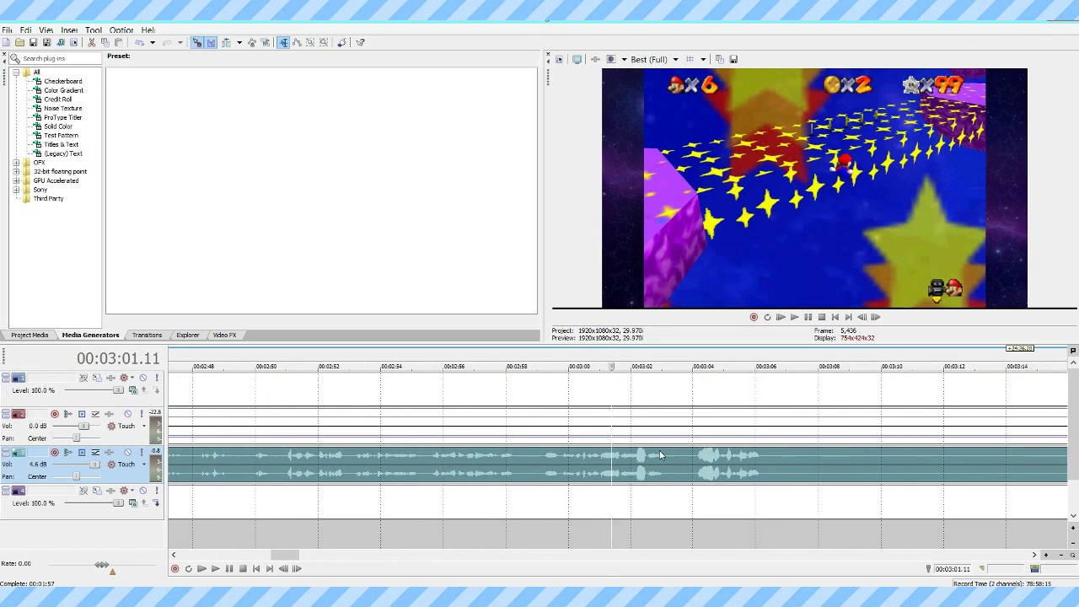
pyautogui.press('space')
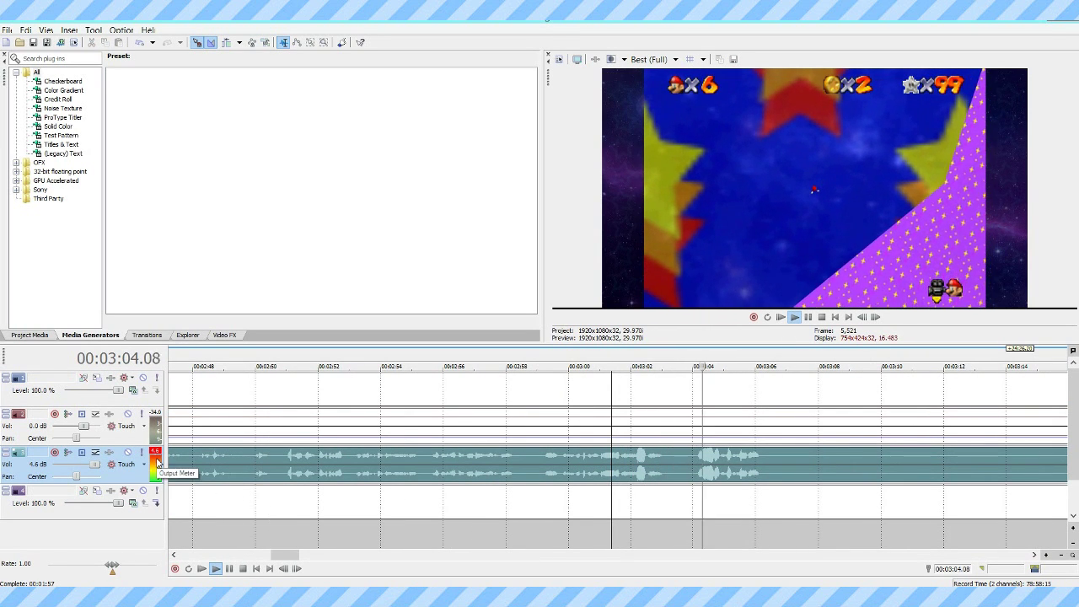
pyautogui.press('Return')
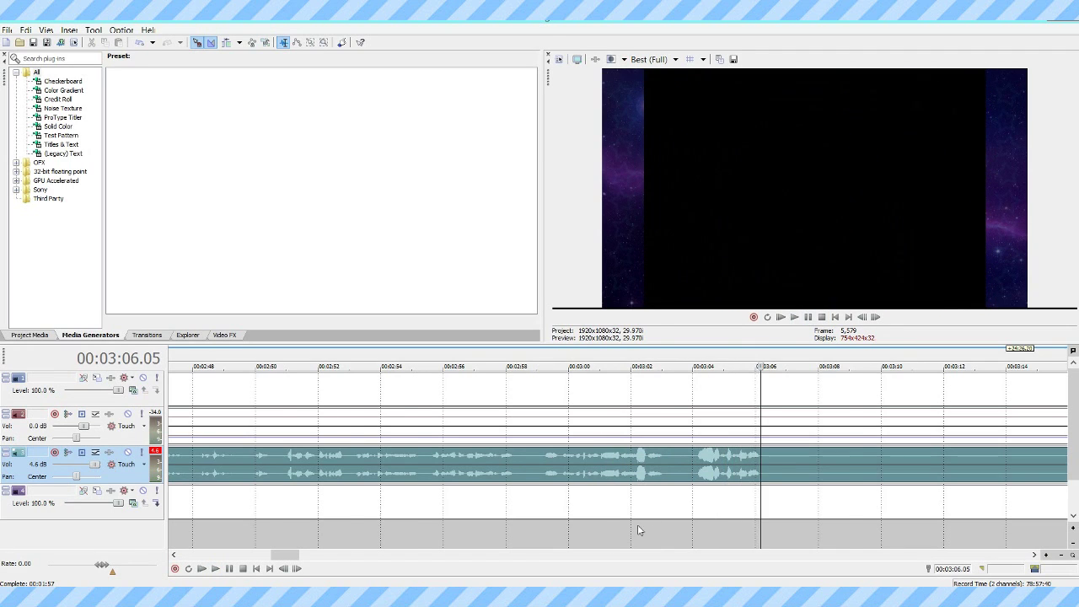
pyautogui.scroll(3, 546, 478)
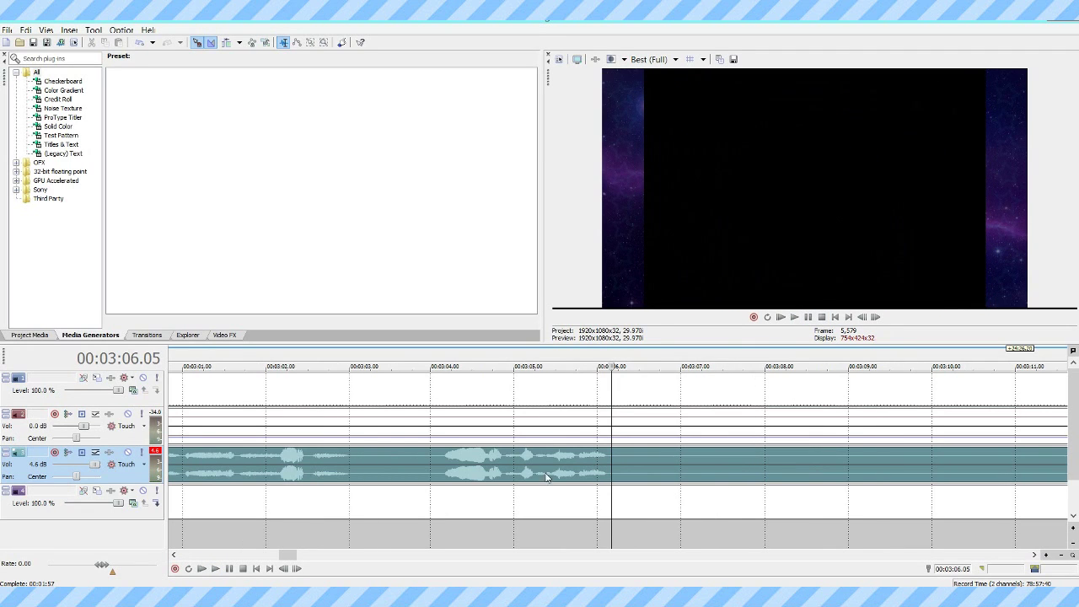
# Step: Split the audio at 03:01.19 and 03:06.14 and lower the middle piece to -4.8 dB
pyautogui.click(236, 457)
pyautogui.press('s')
pyautogui.click(637, 457)
pyautogui.press('s')
pyautogui.moveTo(600, 456)
pyautogui.mouseDown()
pyautogui.moveTo(596, 470)
pyautogui.moveTo(608, 468)
pyautogui.mouseUp()
pyautogui.scroll(-6, 667, 455)
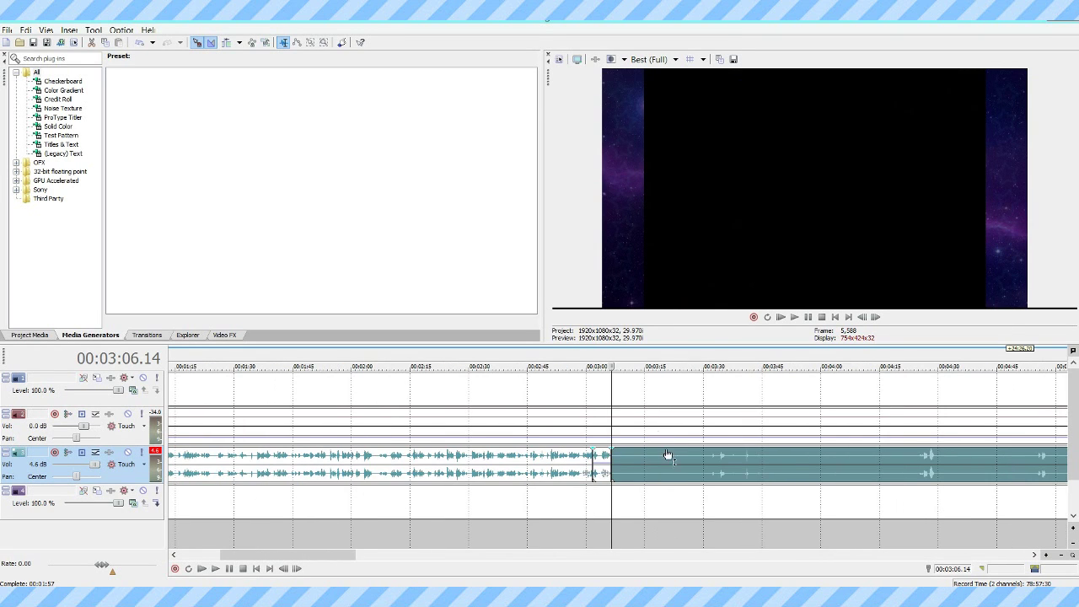
# Step: Play back the edited audio and return the playhead to 03:07
pyautogui.click(792, 319)
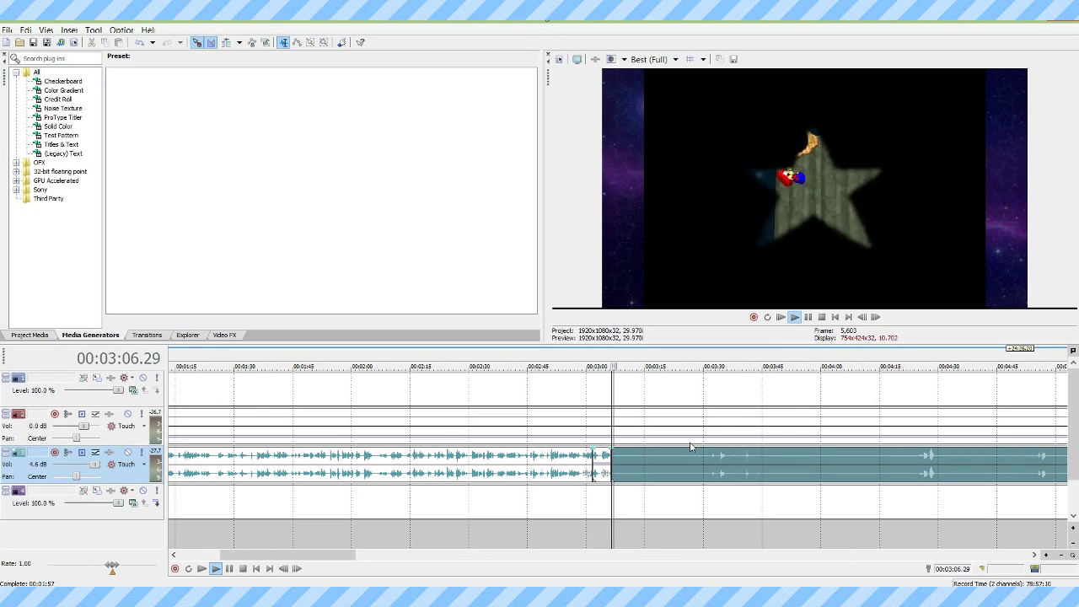
pyautogui.click(807, 317)
pyautogui.scroll(5, 625, 522)
pyautogui.scroll(2, 625, 523)
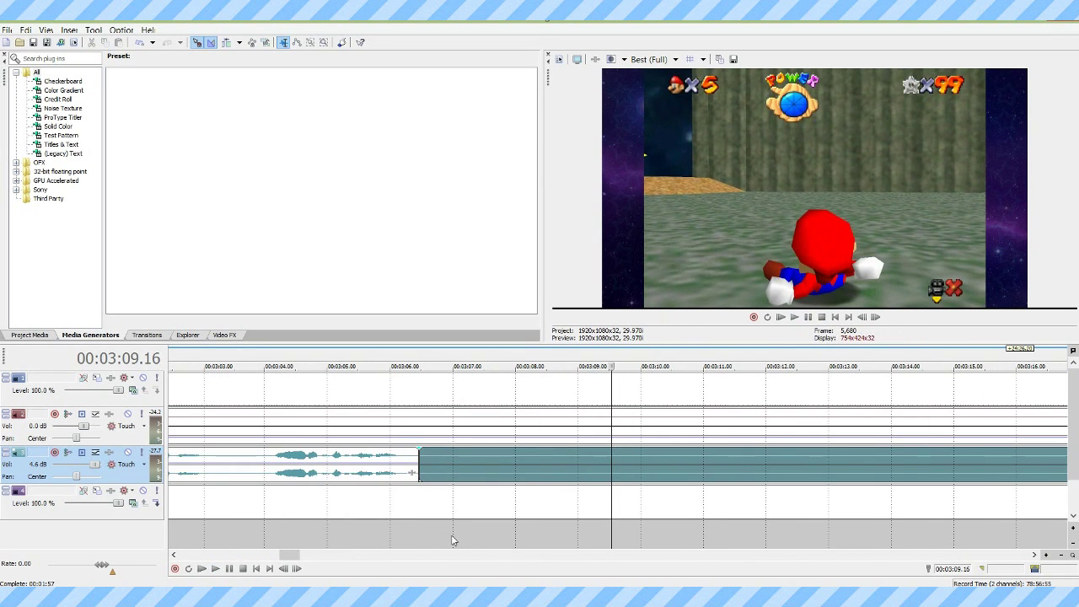
pyautogui.hotkey('ctrl', 'z')
pyautogui.scroll(-6, 834, 533)
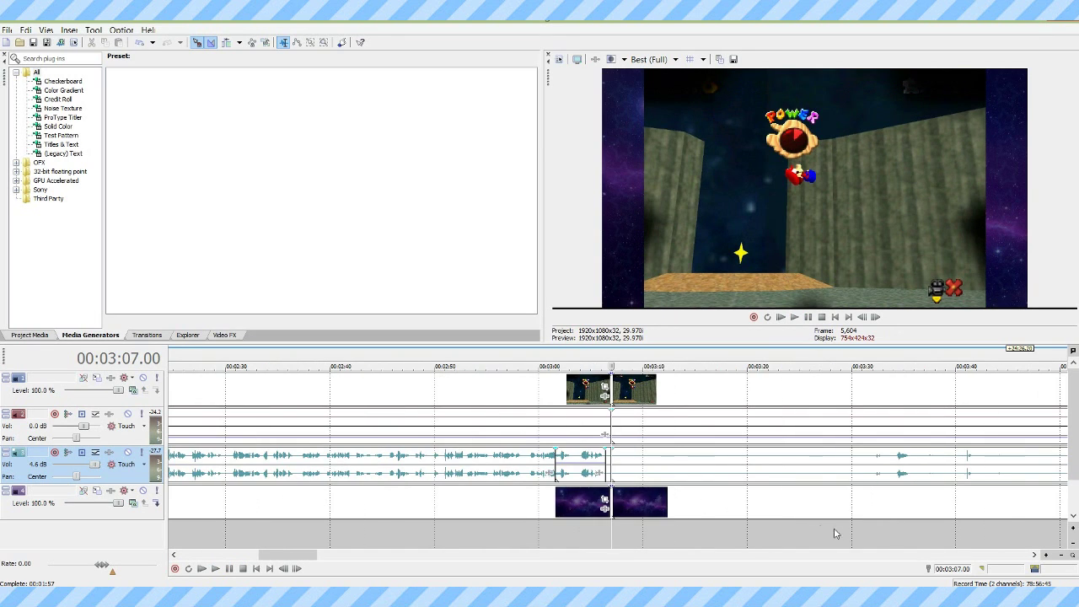
# Step: Preview the footage between 03:33 and 04:24, then set the playhead at 05:05.27
pyautogui.click(892, 535)
pyautogui.click(907, 532)
pyautogui.click(894, 468)
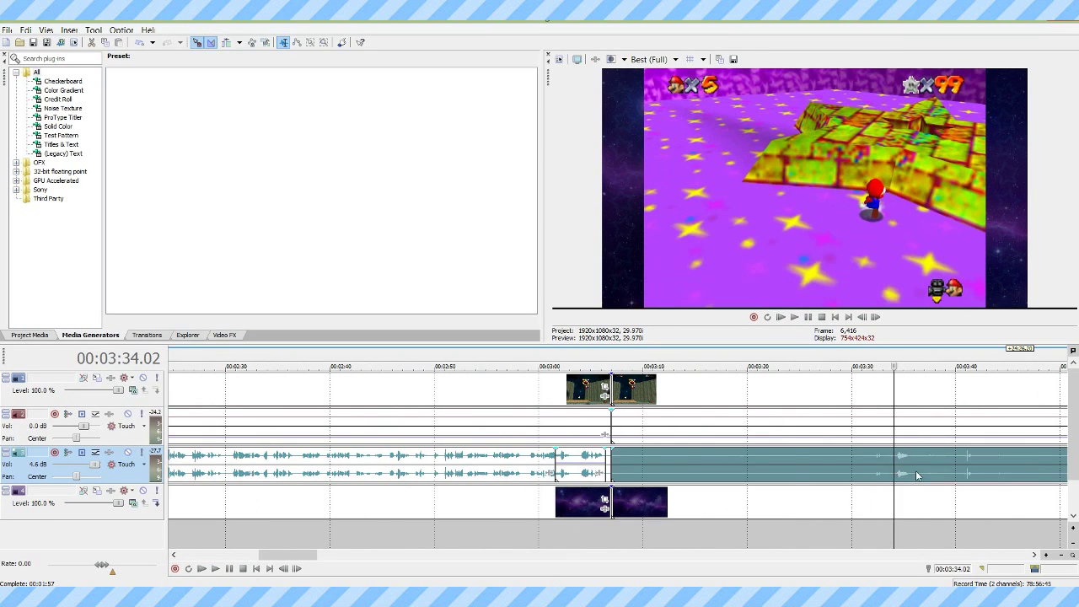
pyautogui.scroll(-6, 917, 476)
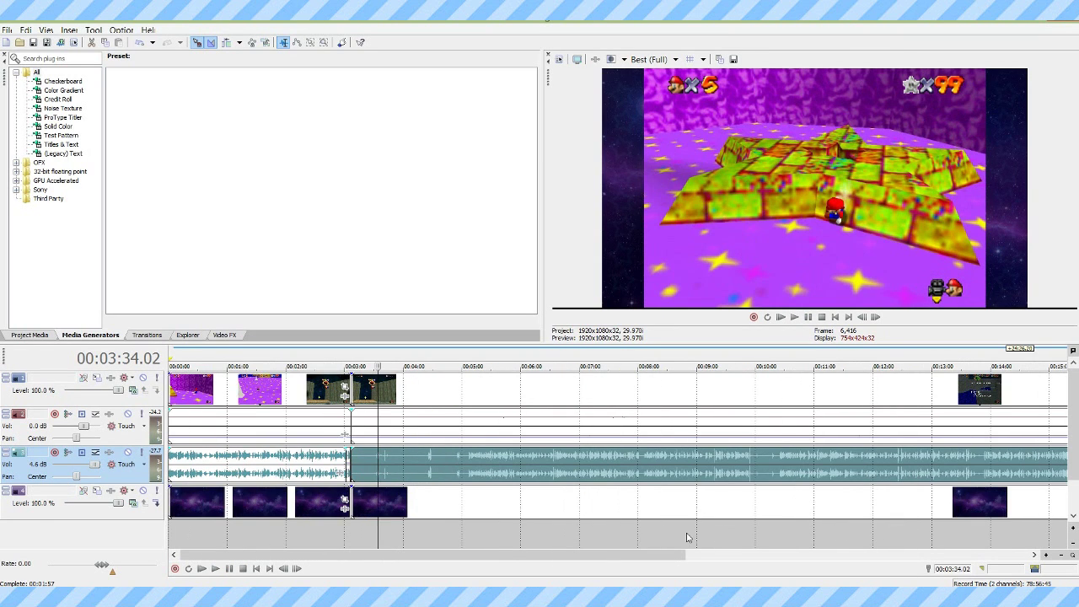
pyautogui.click(428, 463)
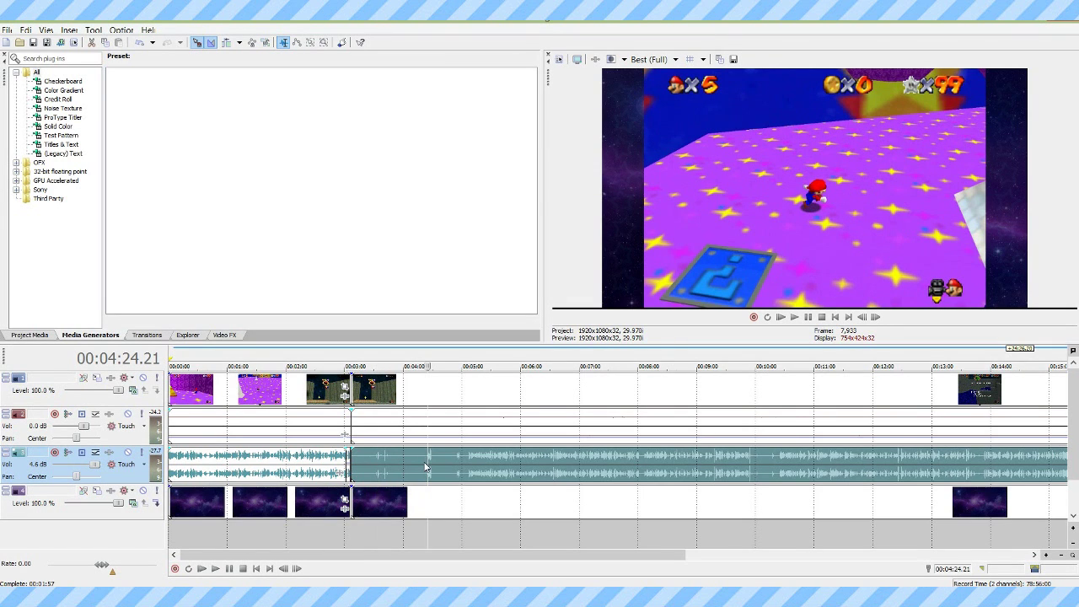
pyautogui.scroll(5, 426, 466)
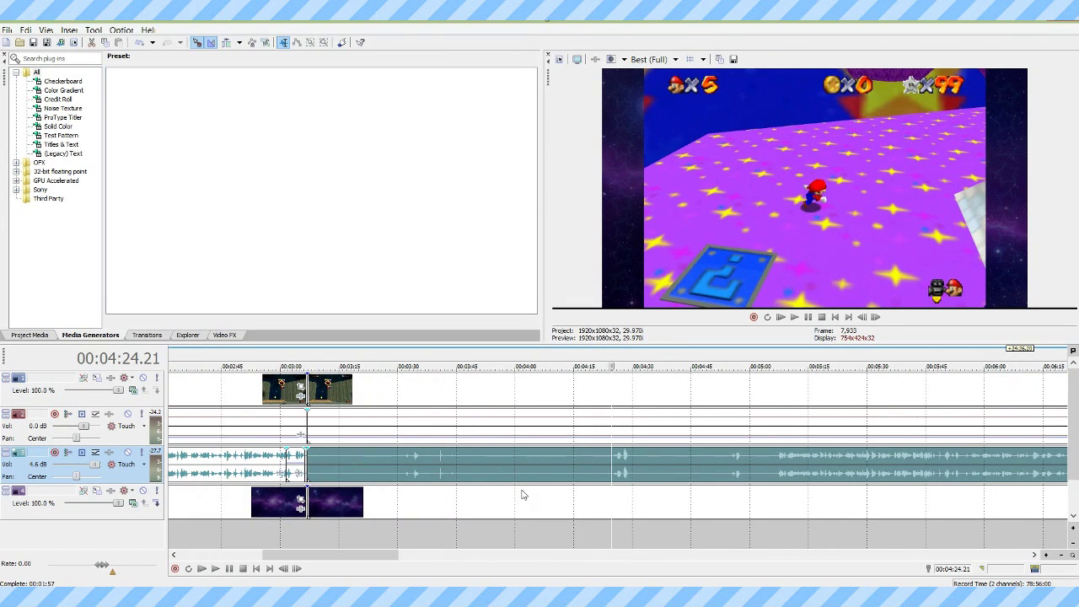
pyautogui.click(825, 540)
pyautogui.scroll(-2, 792, 527)
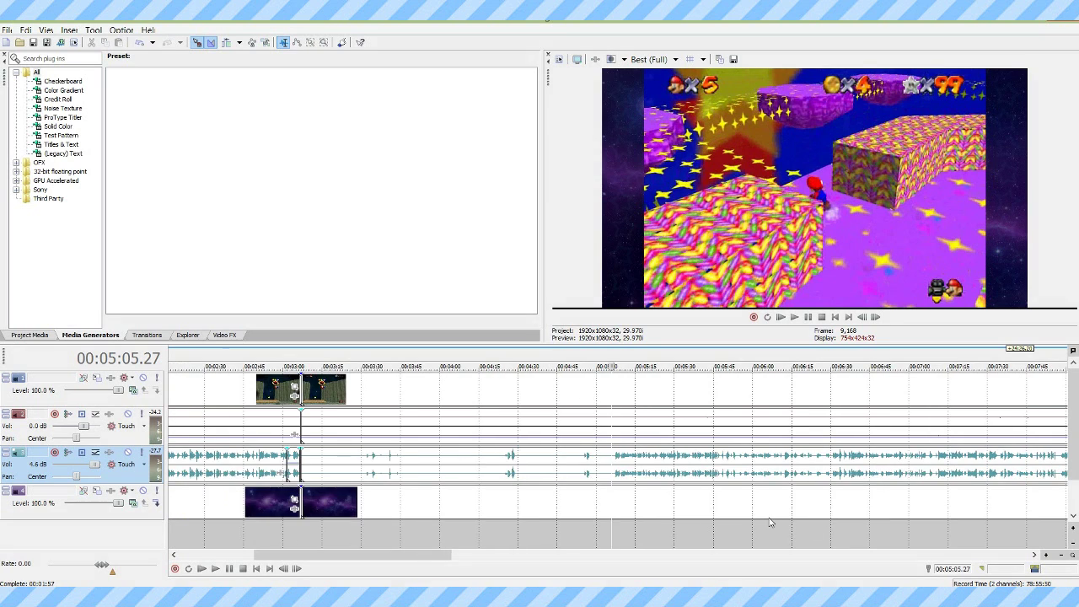
pyautogui.scroll(5, 767, 524)
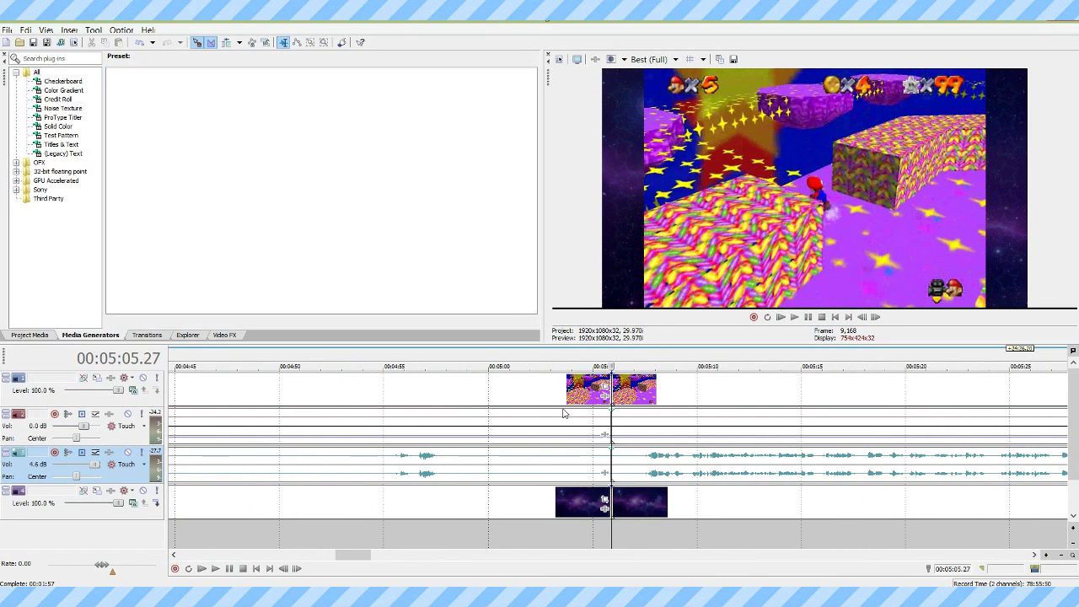
# Step: Delete the footage before 05:05 on both tracks and slide the remaining events back to about 03:06
pyautogui.click(559, 400)
pyautogui.press('Delete')
pyautogui.click(514, 481)
pyautogui.press('Delete')
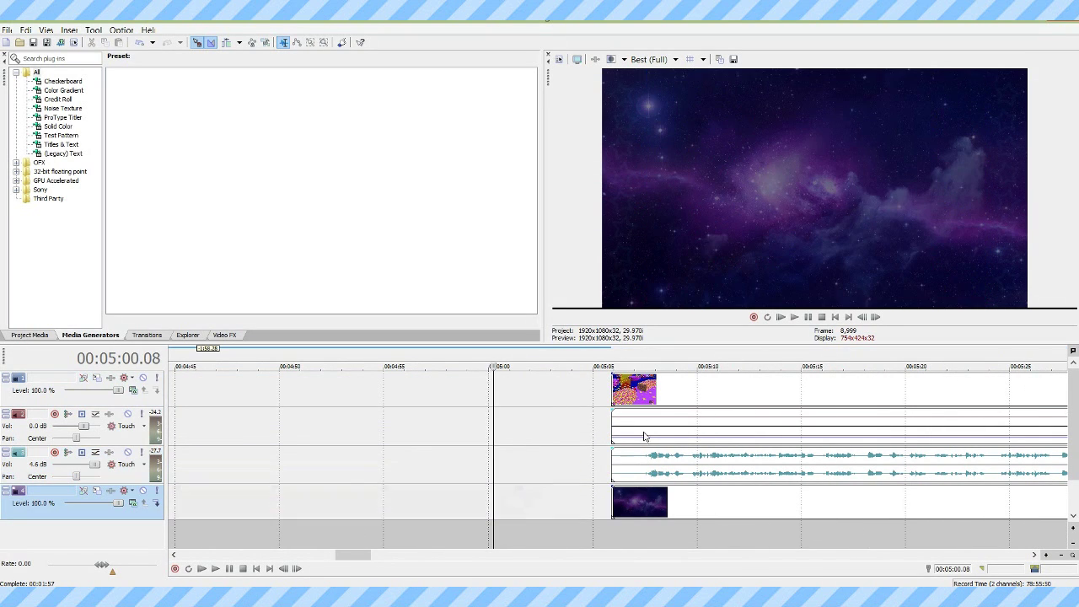
pyautogui.click(654, 396)
pyautogui.click(626, 506)
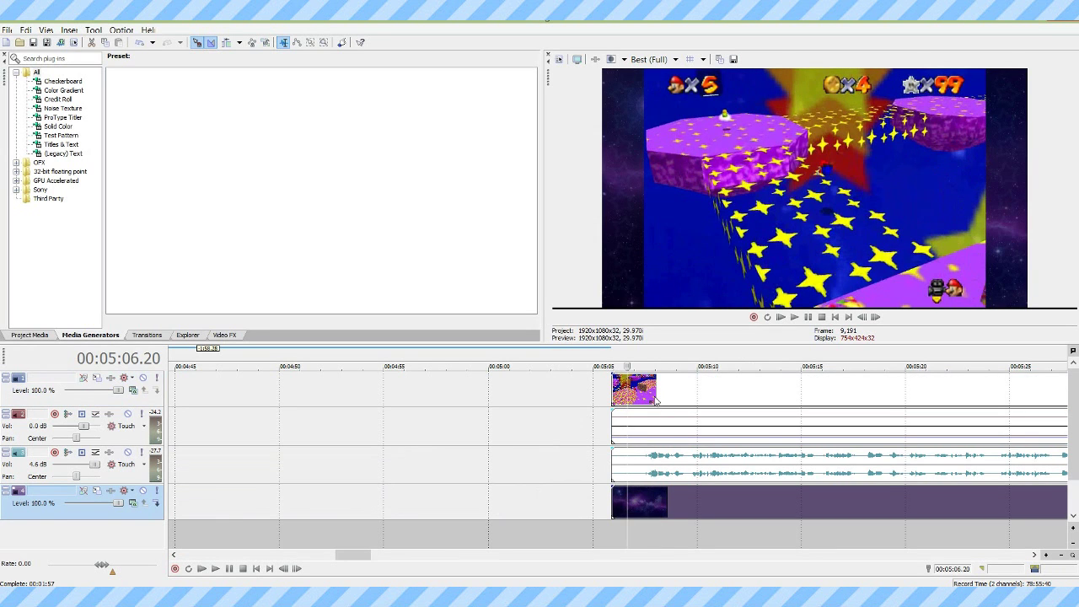
pyautogui.moveTo(655, 401); pyautogui.dragTo(765, 407)
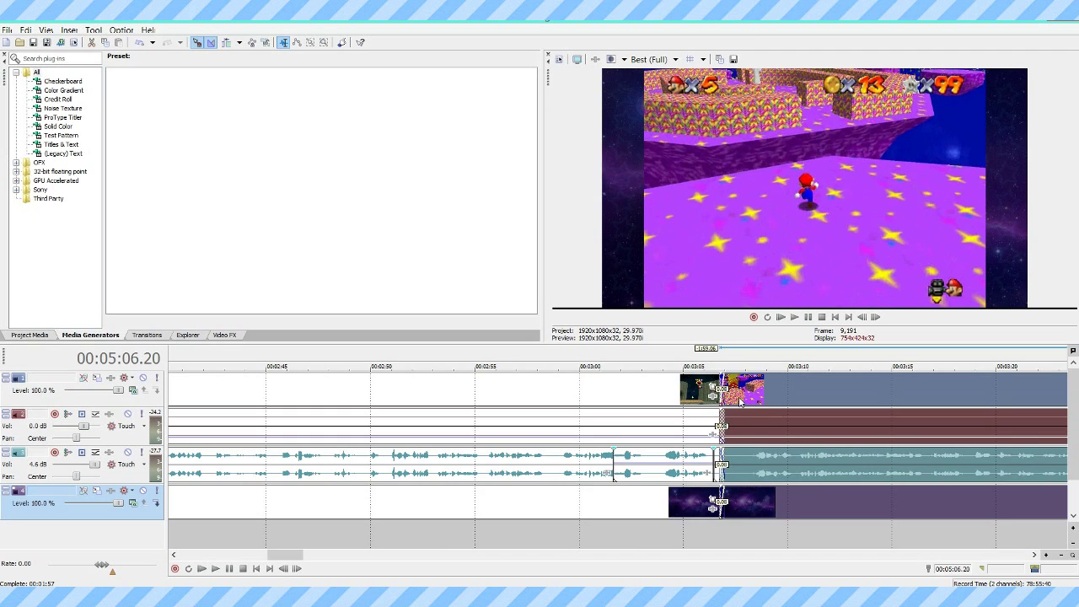
pyautogui.scroll(-6, 740, 403)
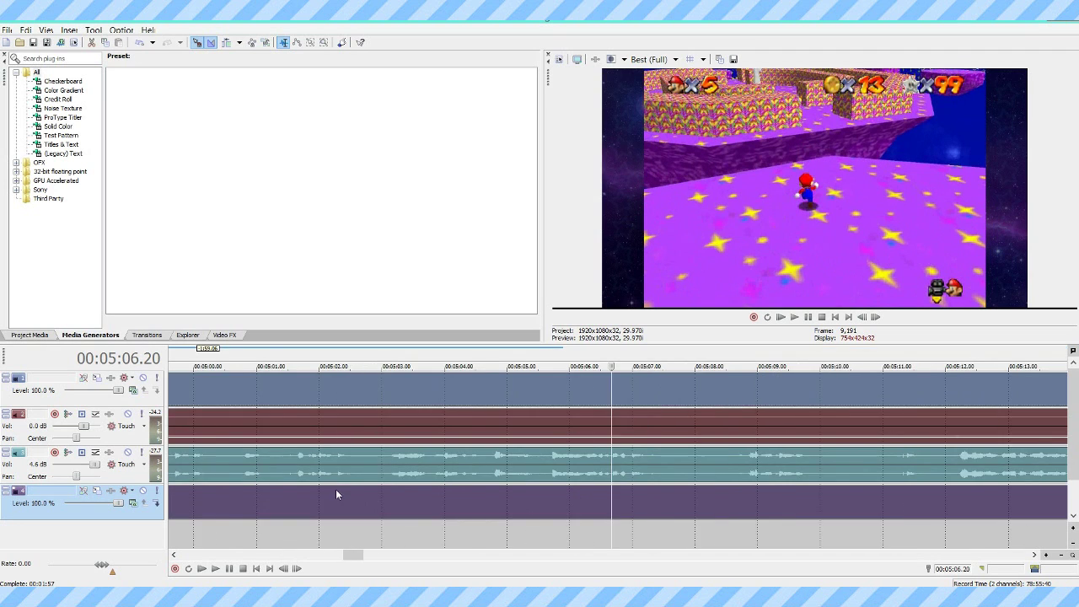
# Step: Overlap the later top-track clip onto the earlier one at the 03:07.21 join
pyautogui.click(301, 396)
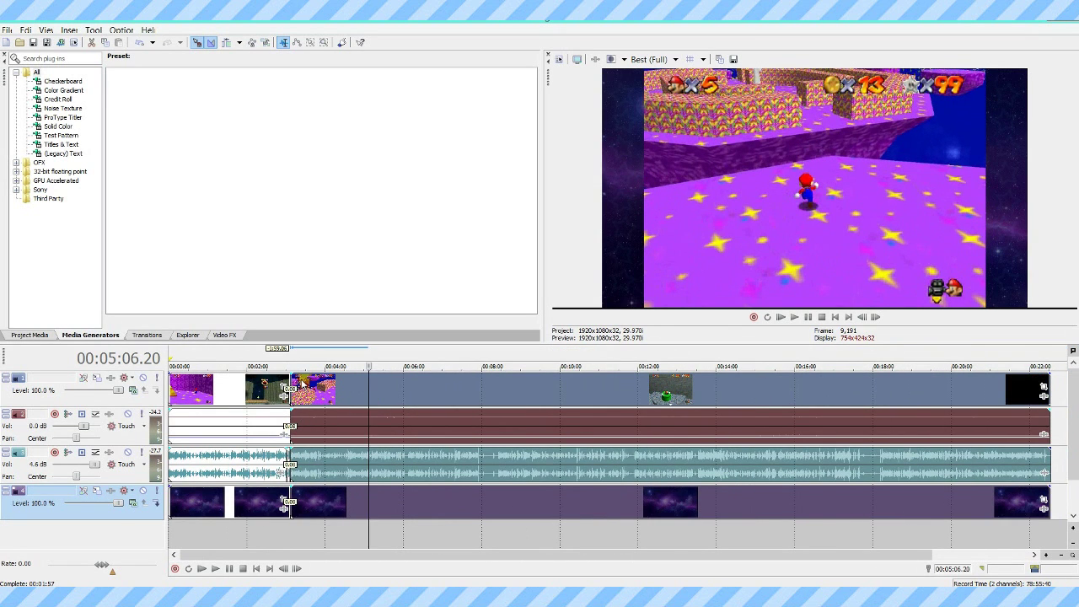
pyautogui.scroll(5, 303, 396)
pyautogui.click(409, 399)
pyautogui.click(403, 390)
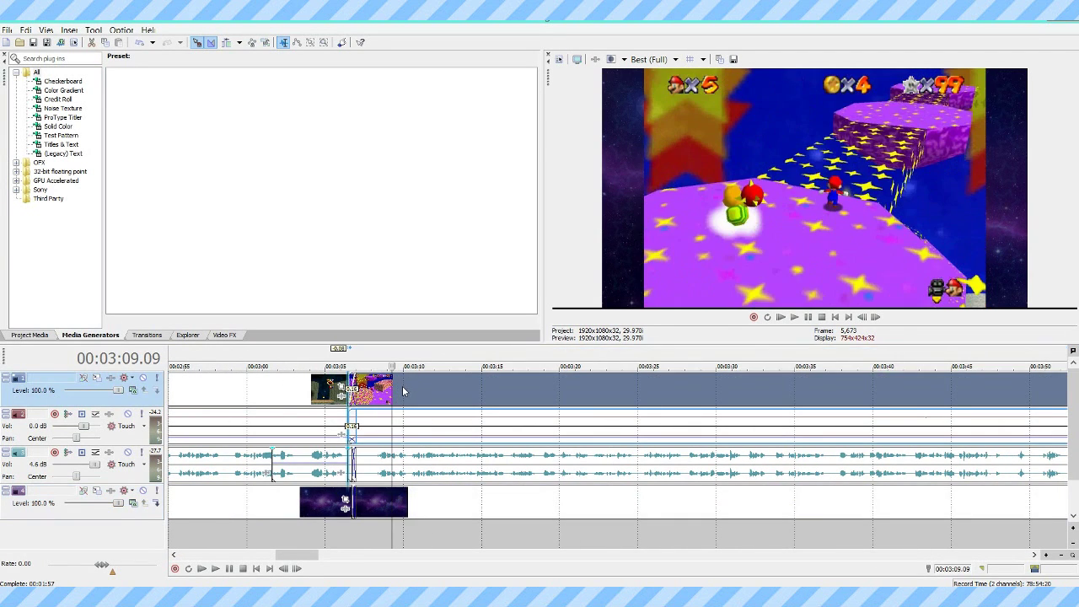
pyautogui.click(369, 390)
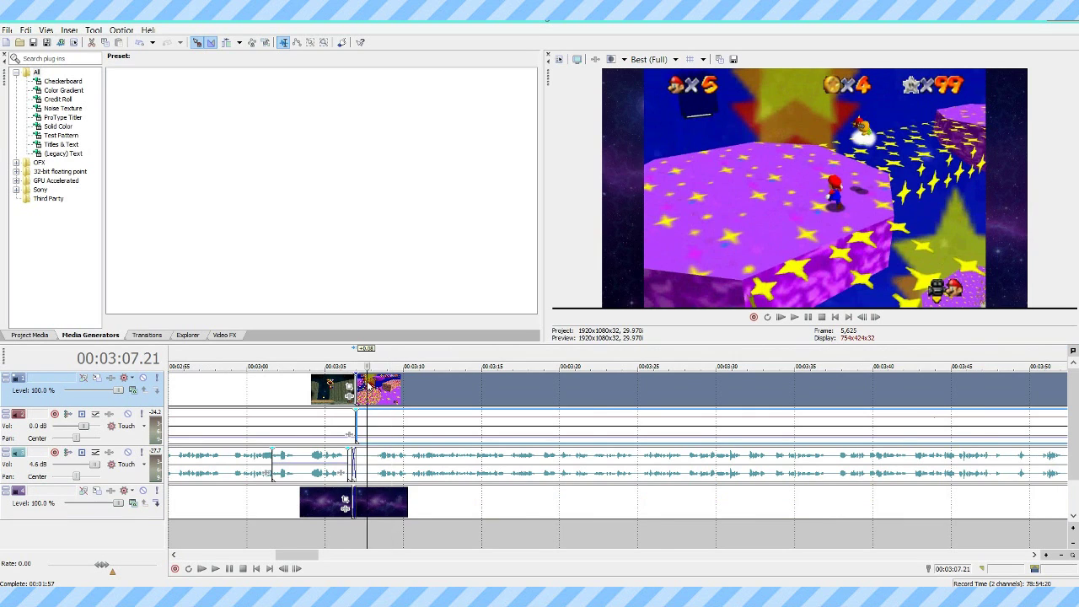
pyautogui.scroll(4, 513, 369)
pyautogui.moveTo(581, 390)
pyautogui.mouseDown()
pyautogui.moveTo(559, 389)
pyautogui.moveTo(590, 392)
pyautogui.moveTo(576, 397)
pyautogui.mouseUp()
# Step: Shift the later clips left on all tracks to lengthen the crossfades, then review at 04:27
pyautogui.click(578, 508)
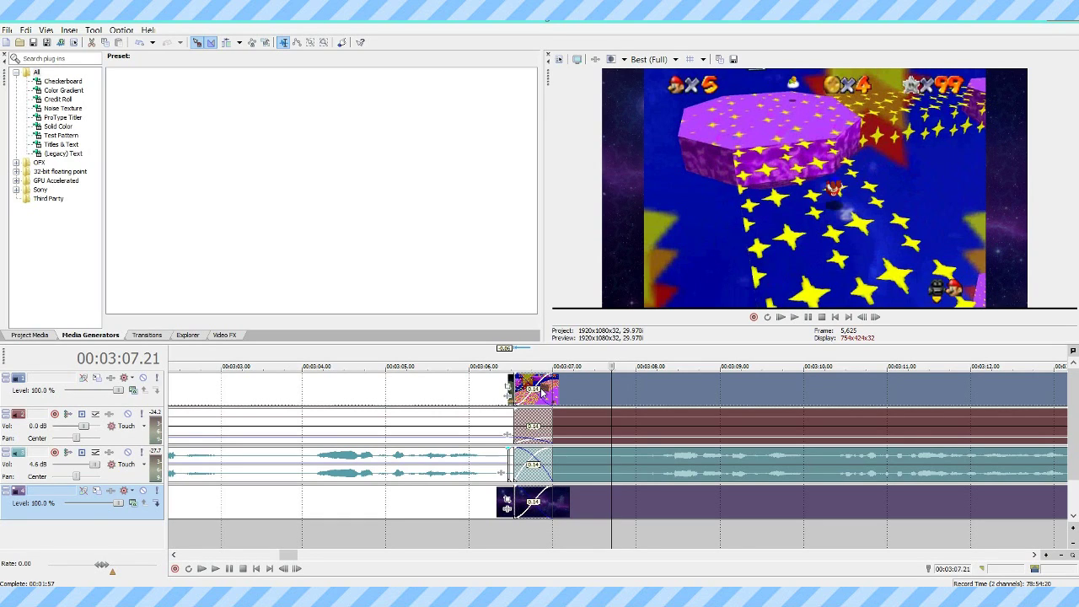
pyautogui.hotkey('ctrl', 'z')
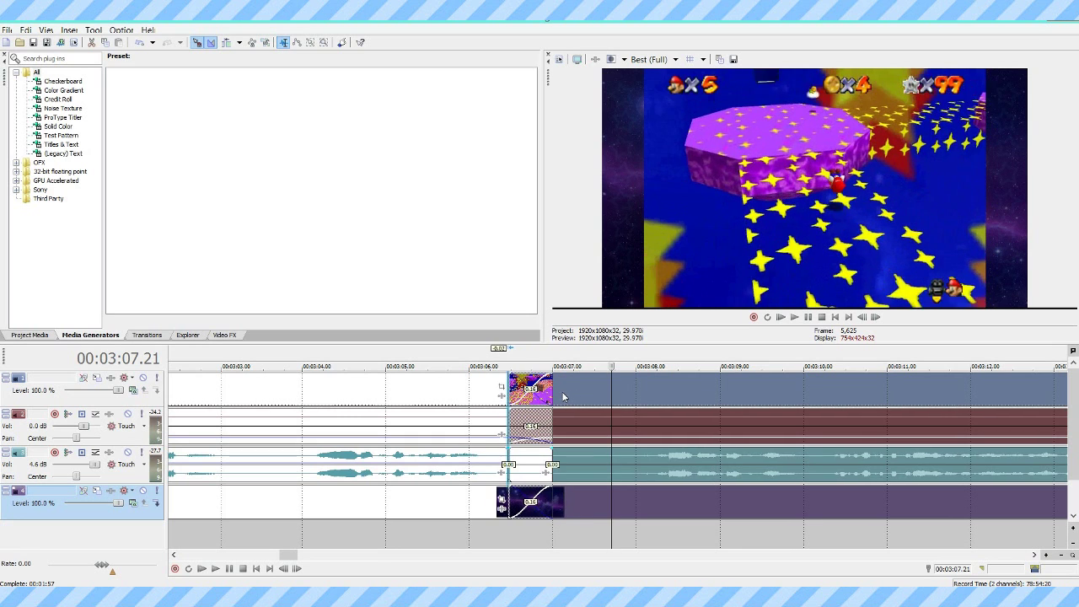
pyautogui.moveTo(563, 396)
pyautogui.mouseDown()
pyautogui.moveTo(529, 404)
pyautogui.moveTo(577, 395)
pyautogui.mouseUp()
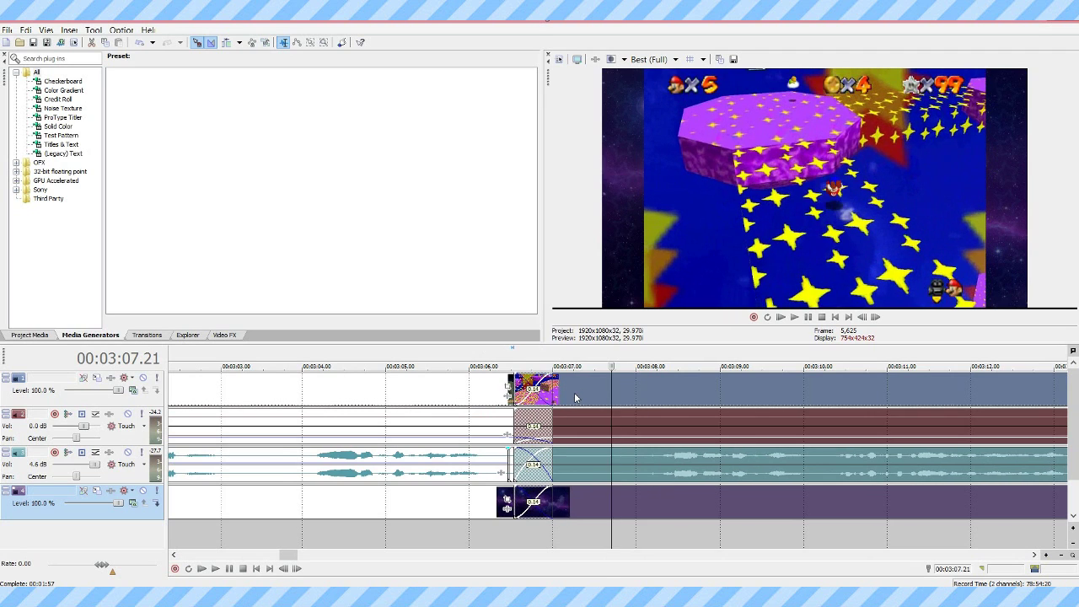
pyautogui.scroll(-5, 536, 449)
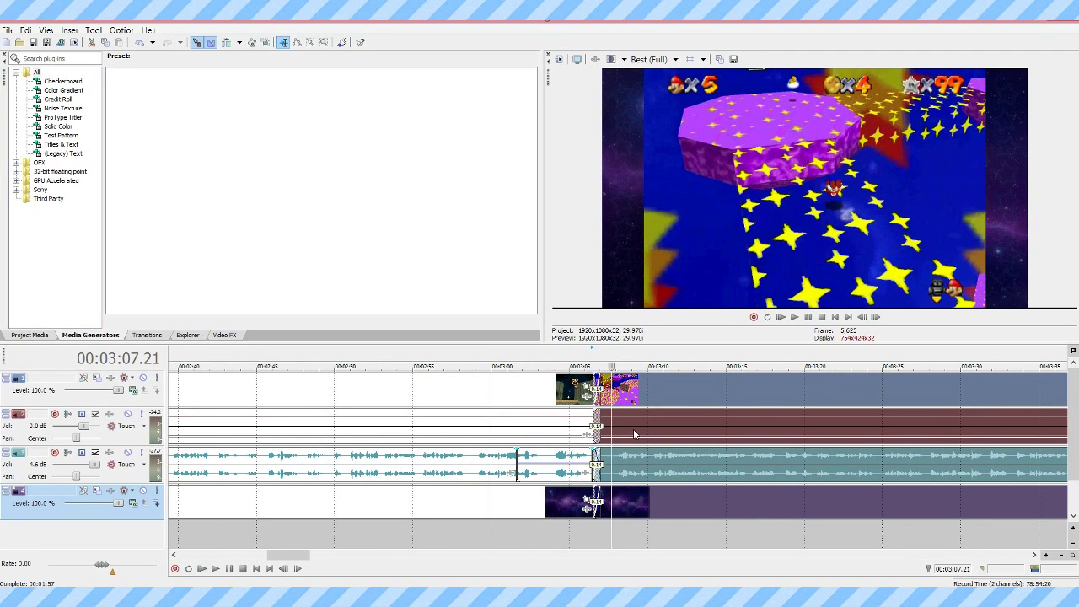
pyautogui.scroll(-8, 633, 428)
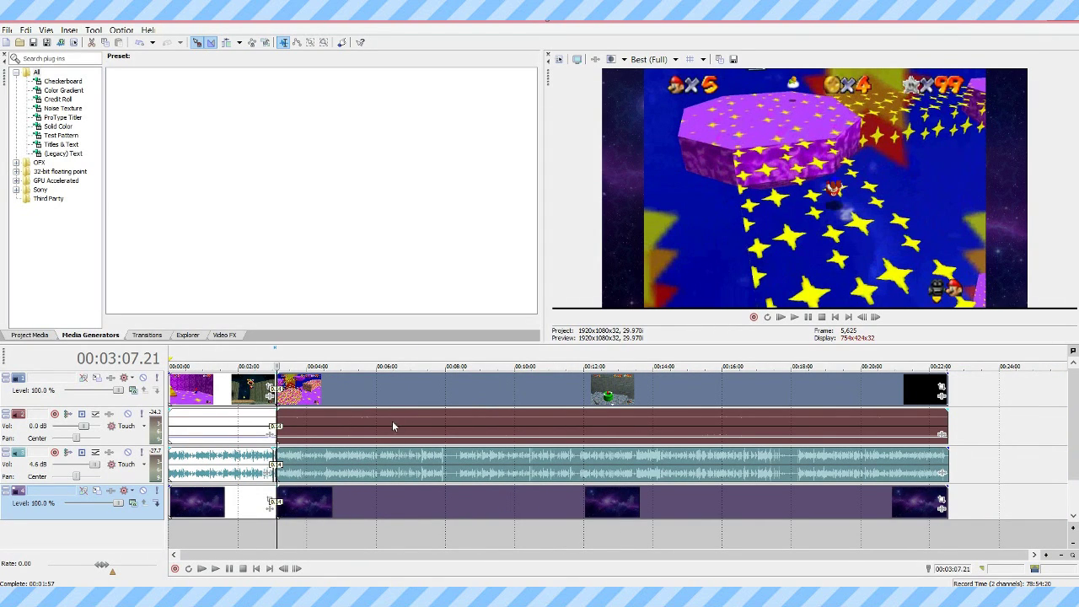
pyautogui.click(321, 474)
pyautogui.scroll(7, 321, 474)
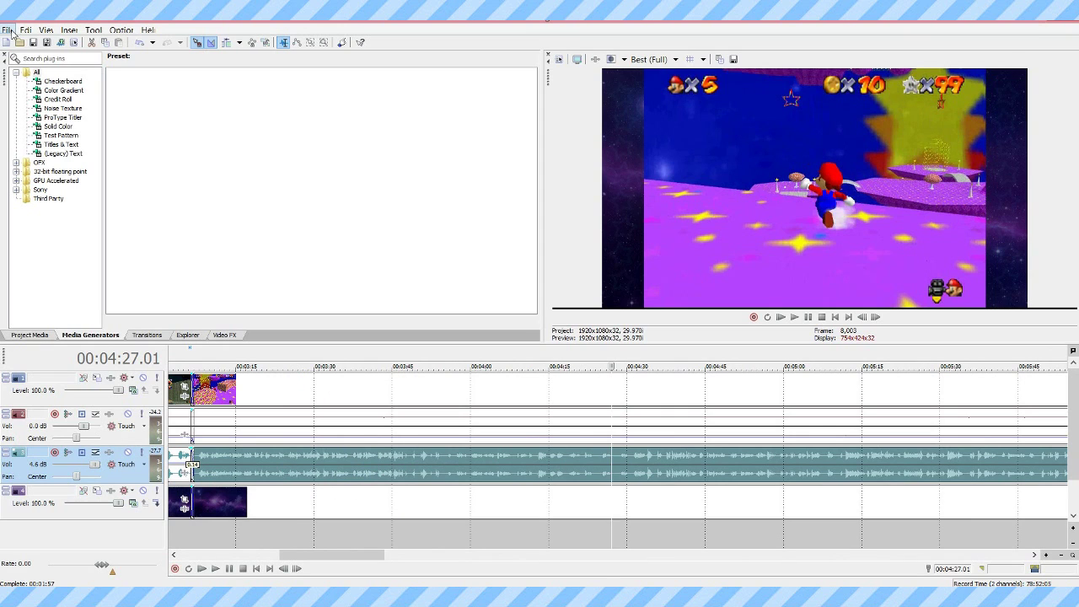
# Step: Zoom out the timeline and list the Titles & Text generator presets, down to Music
pyautogui.scroll(-8, 518, 455)
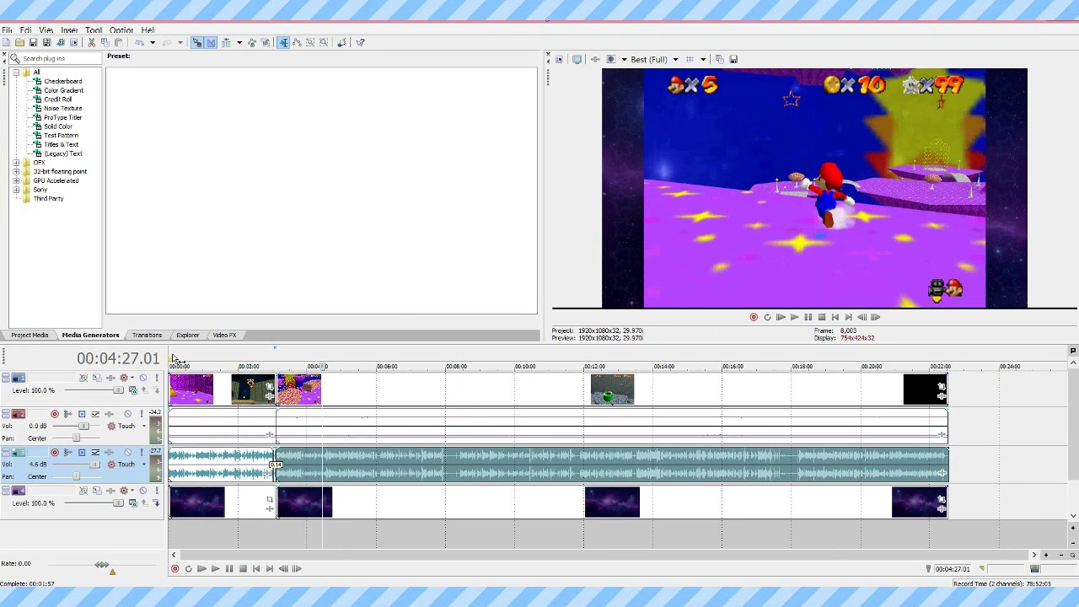
pyautogui.click(226, 336)
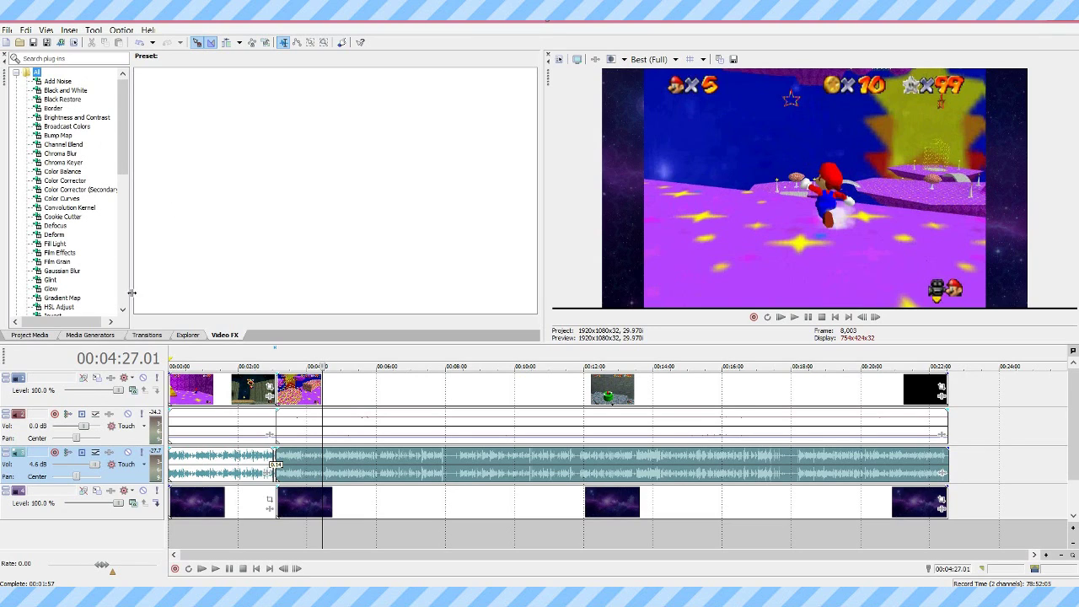
pyautogui.click(89, 335)
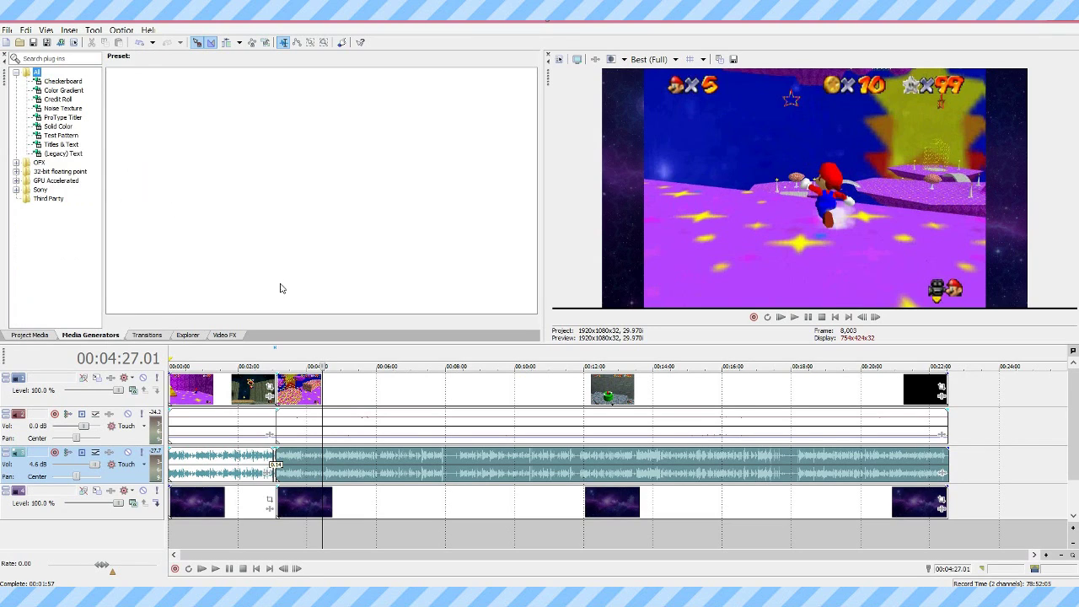
pyautogui.click(59, 146)
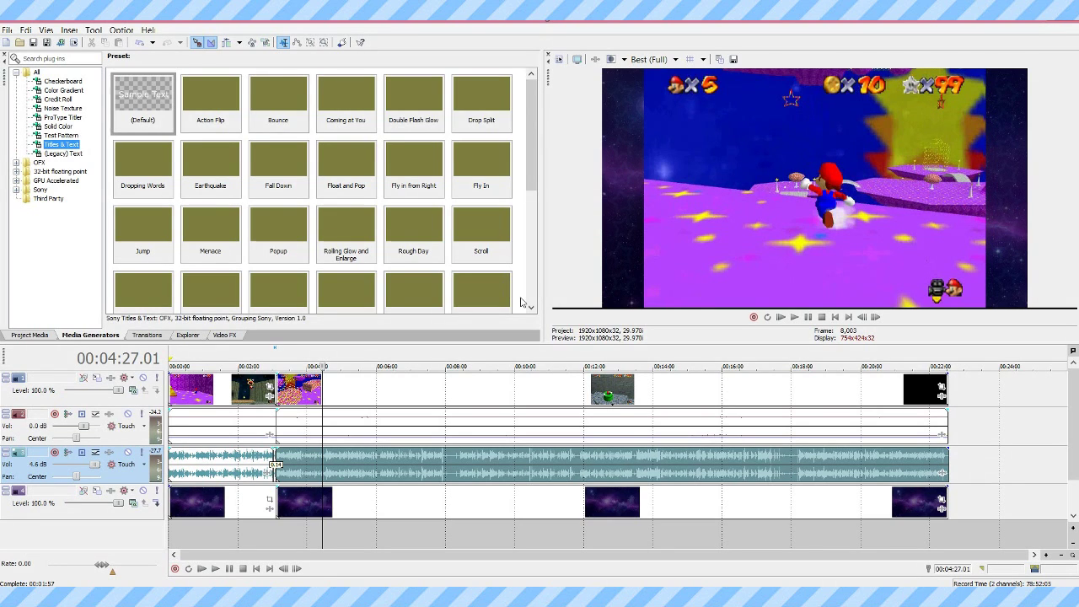
pyautogui.scroll(-5, 510, 290)
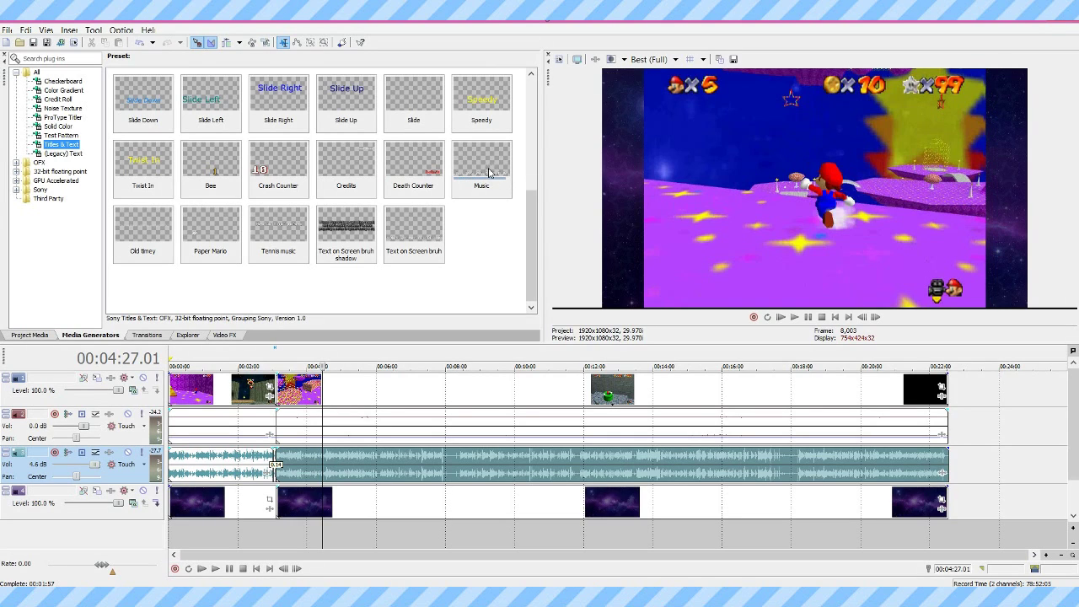
# Step: Place the Music title preset on a new top video track near 4:00
pyautogui.moveTo(485, 177); pyautogui.dragTo(327, 398)
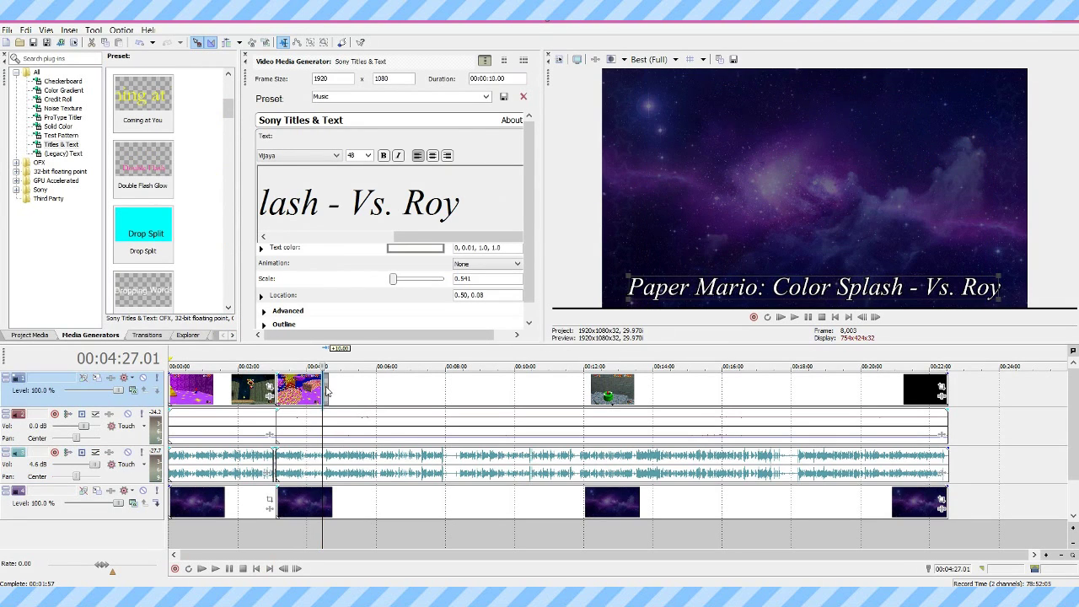
pyautogui.hotkey('ctrl', 'z')
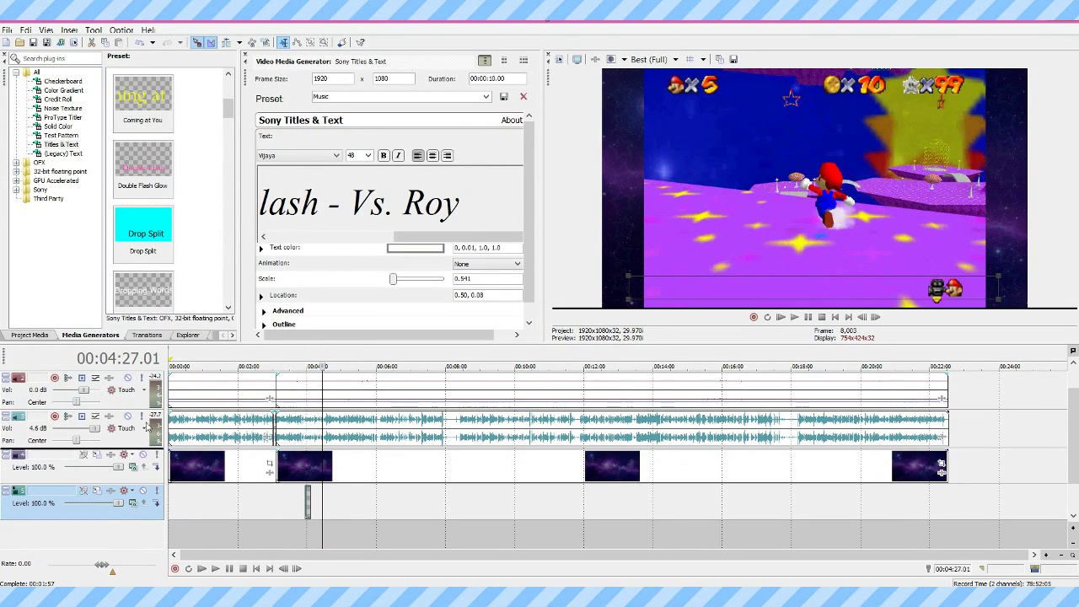
pyautogui.hotkey('ctrl', 'z')
pyautogui.click(307, 378)
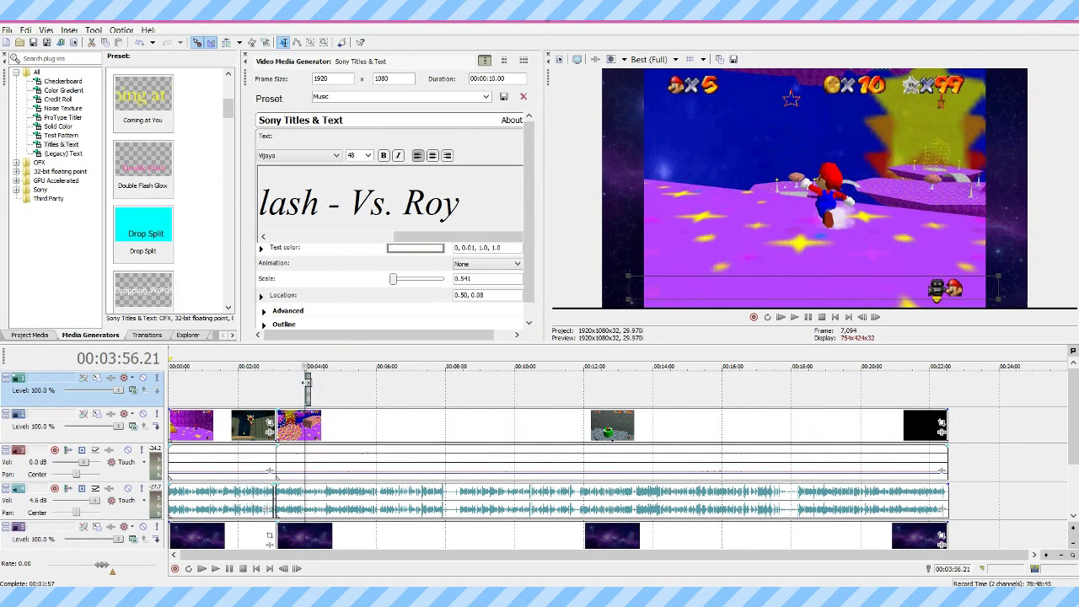
pyautogui.scroll(10, 366, 390)
pyautogui.click(661, 395)
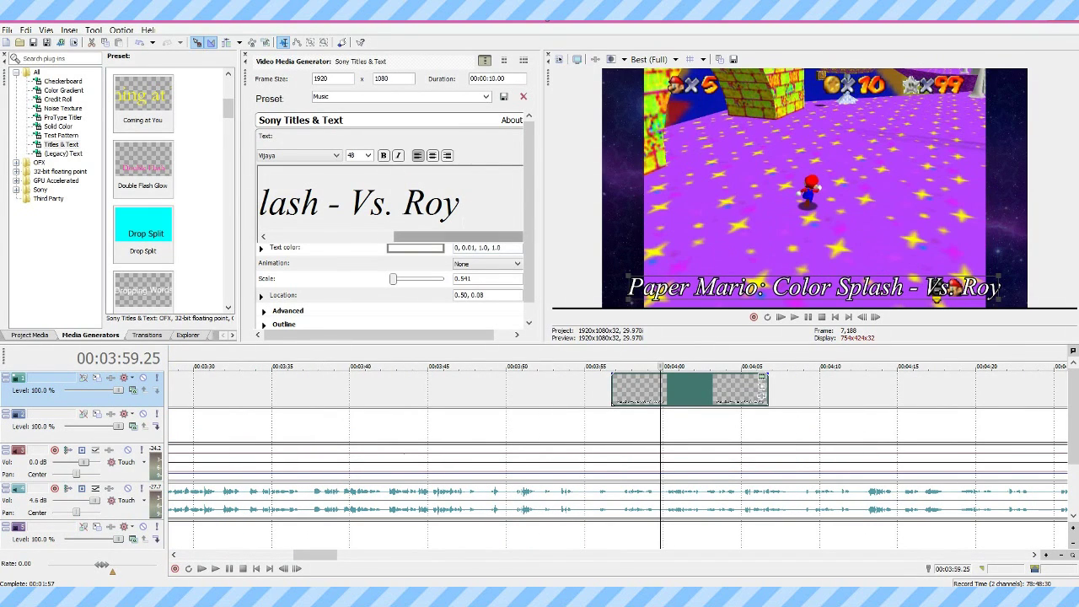
# Step: Change the title text to 'hsdfjshkdjfhskdjfh', set preview to Half, and reposition it in frame
pyautogui.click(388, 202)
pyautogui.hotkey('ctrl', 'a')
pyautogui.write('hsdfjshkdjfhskdjfh')
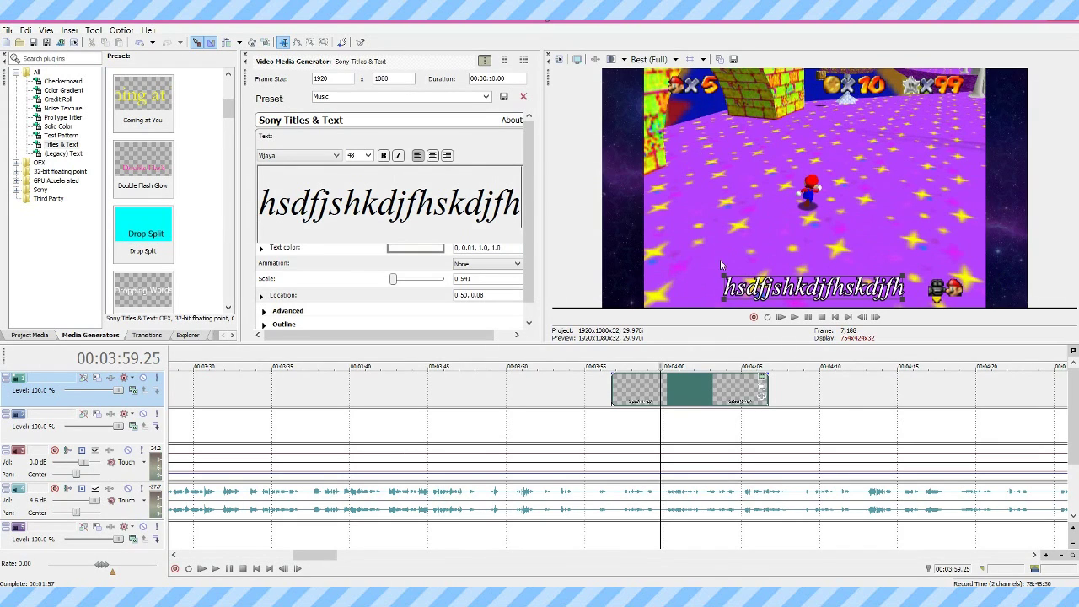
pyautogui.moveTo(785, 290); pyautogui.dragTo(790, 216)
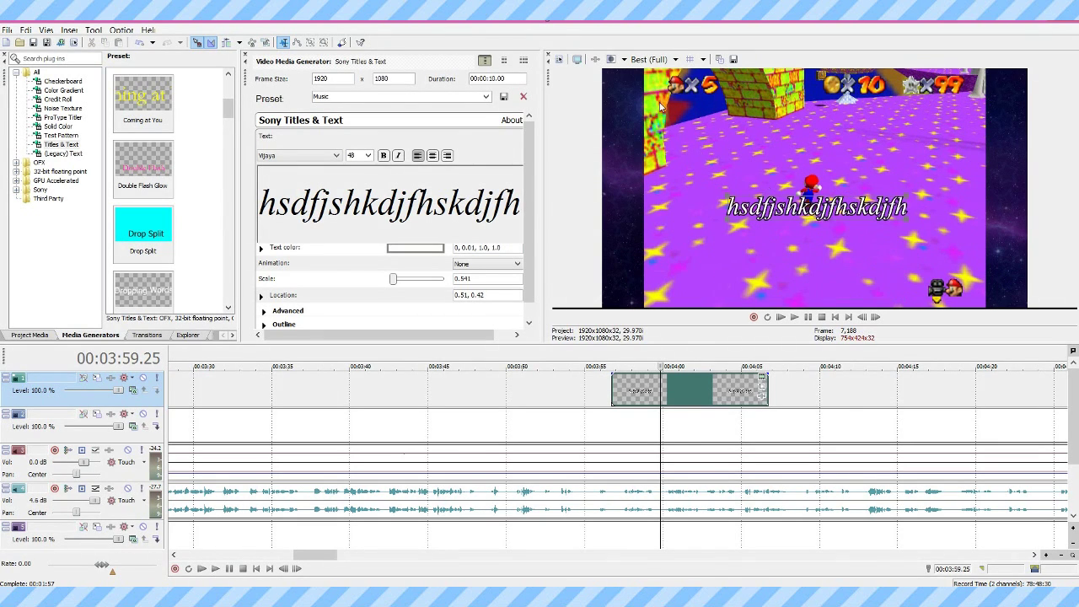
pyautogui.click(651, 59)
pyautogui.moveTo(669, 90)
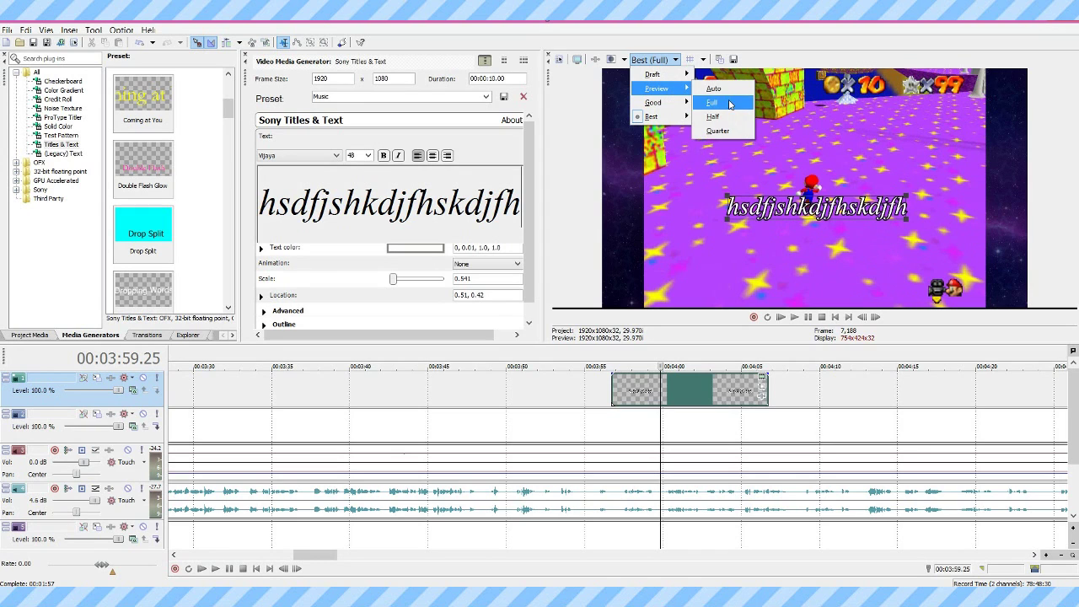
pyautogui.click(725, 123)
pyautogui.moveTo(821, 217); pyautogui.dragTo(847, 279)
# Step: Close the title's generator settings and play back the section containing the test title
pyautogui.click(245, 59)
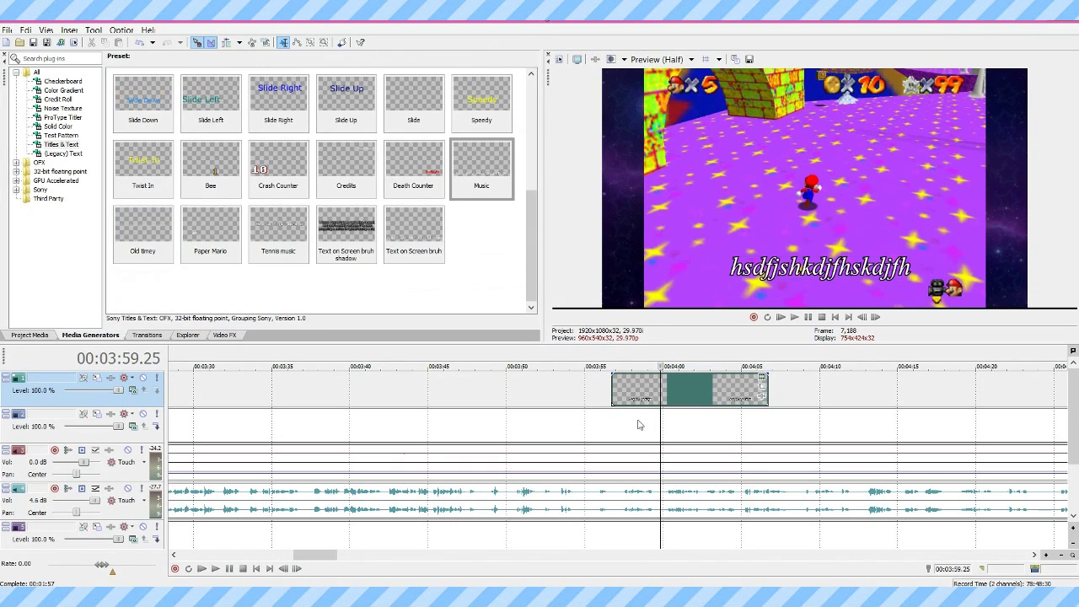
pyautogui.click(590, 398)
pyautogui.click(807, 318)
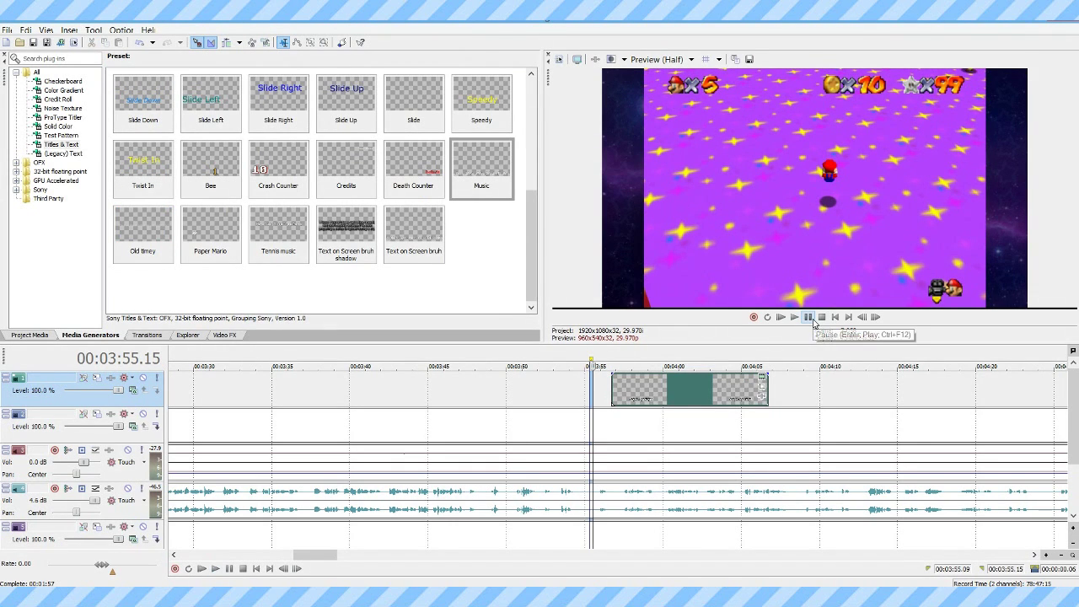
pyautogui.click(570, 413)
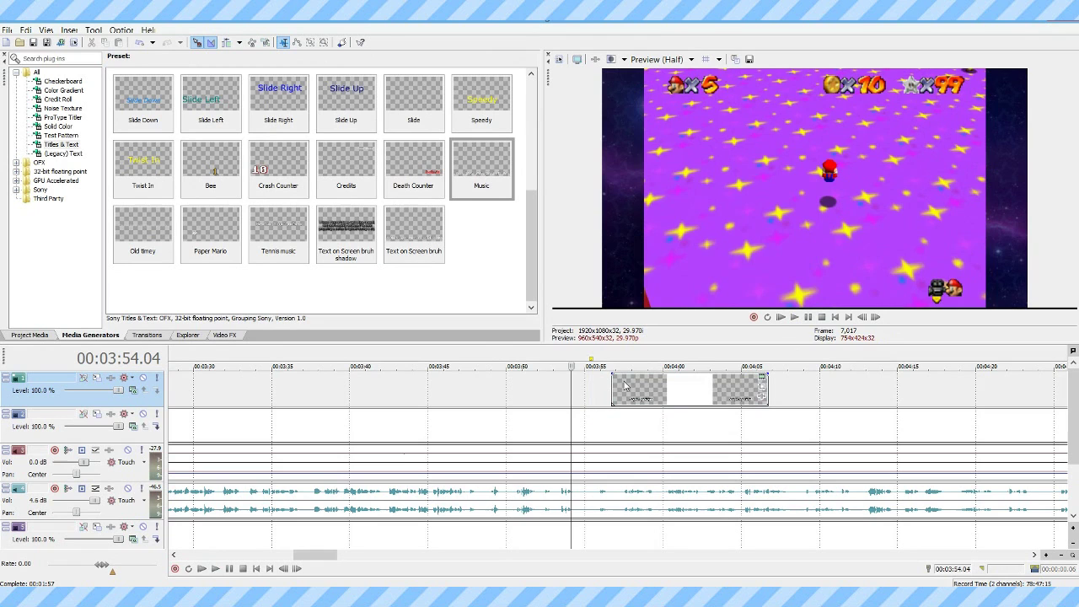
pyautogui.click(794, 317)
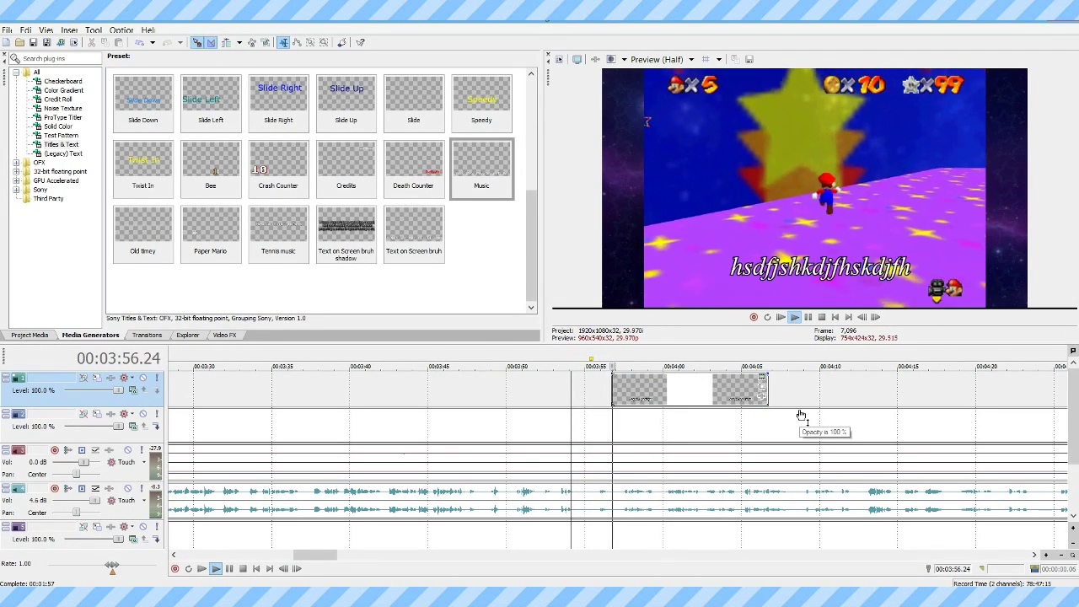
pyautogui.press('Return')
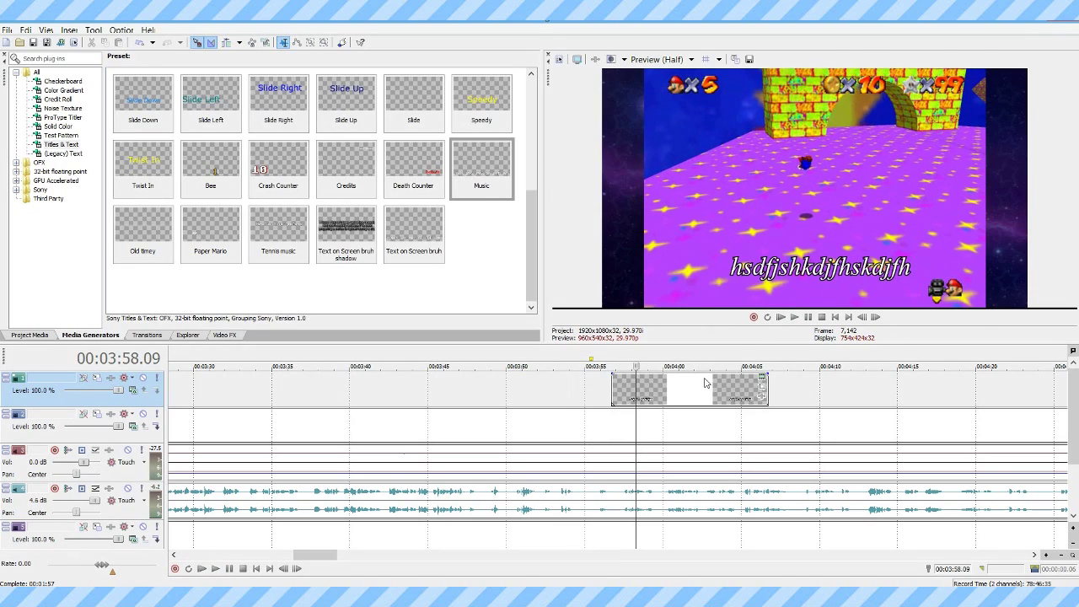
# Step: Delete the test title event and its now-empty track
pyautogui.doubleClick(705, 382)
pyautogui.press('Delete')
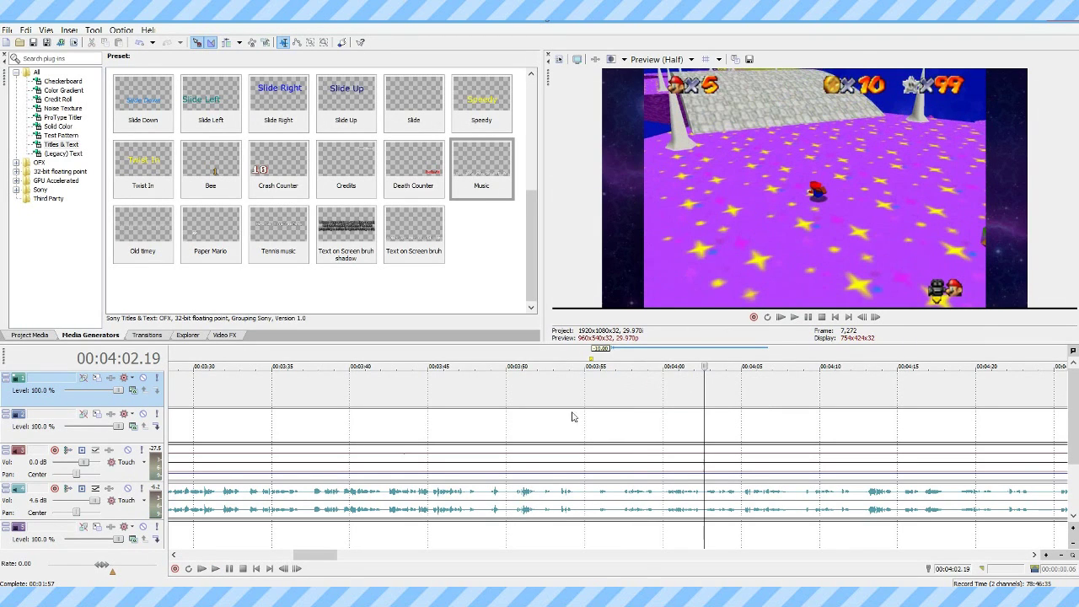
pyautogui.click(93, 407)
pyautogui.press('Delete')
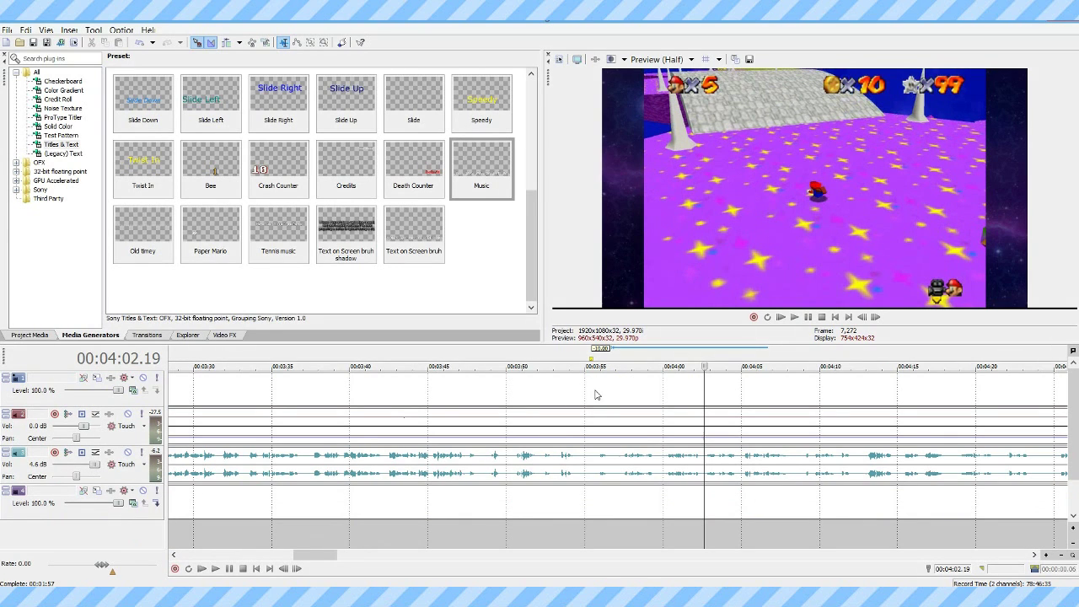
# Step: Move the playhead past the project's end and insert a new empty video track with Ctrl+Shift+Q
pyautogui.click(676, 390)
pyautogui.scroll(-10, 676, 390)
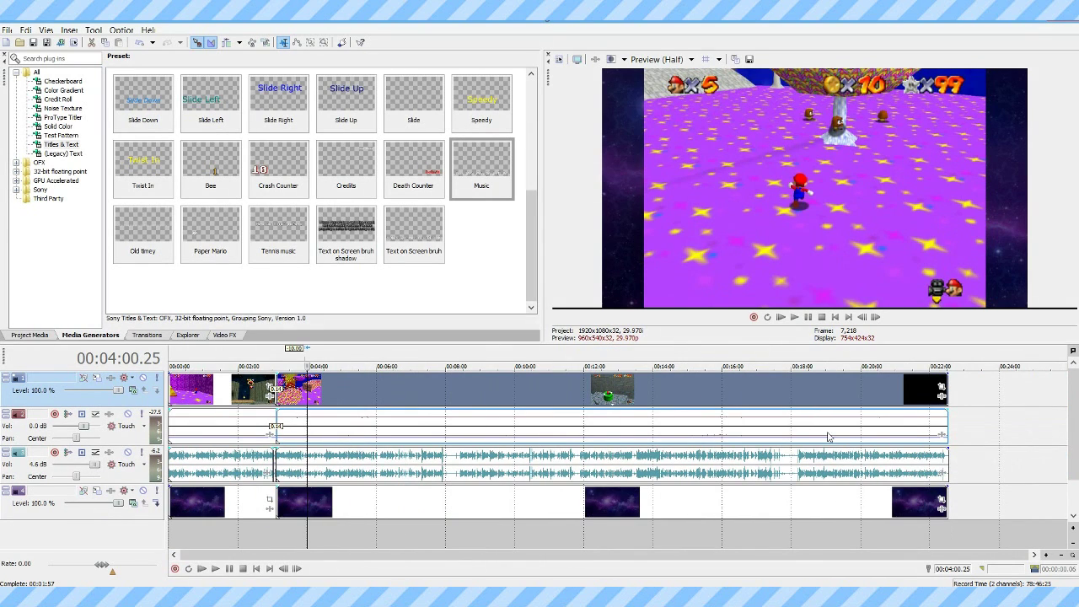
pyautogui.click(949, 386)
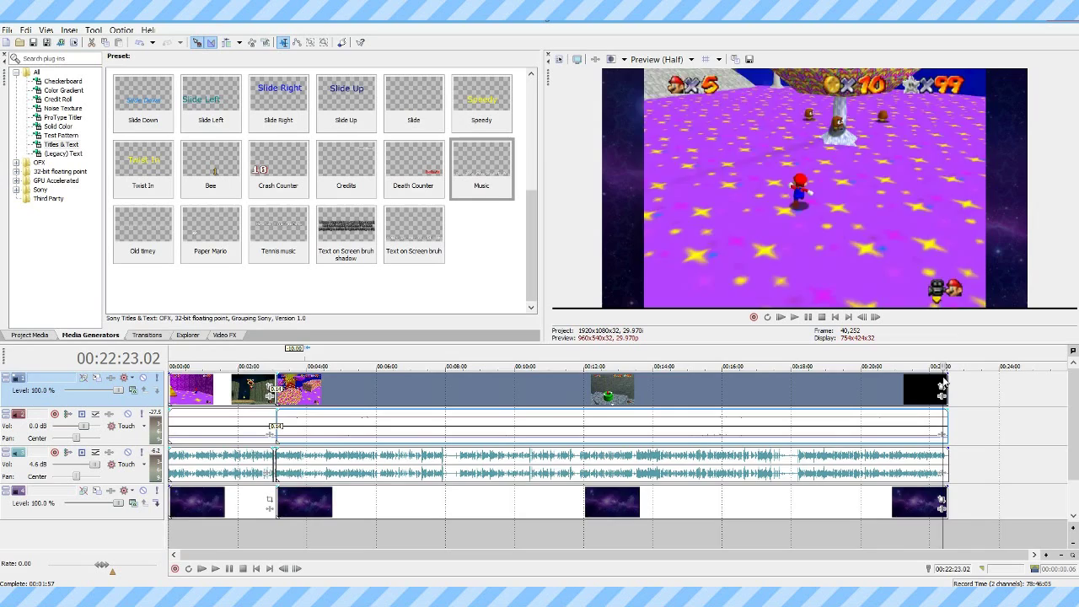
pyautogui.scroll(10, 951, 396)
pyautogui.click(794, 395)
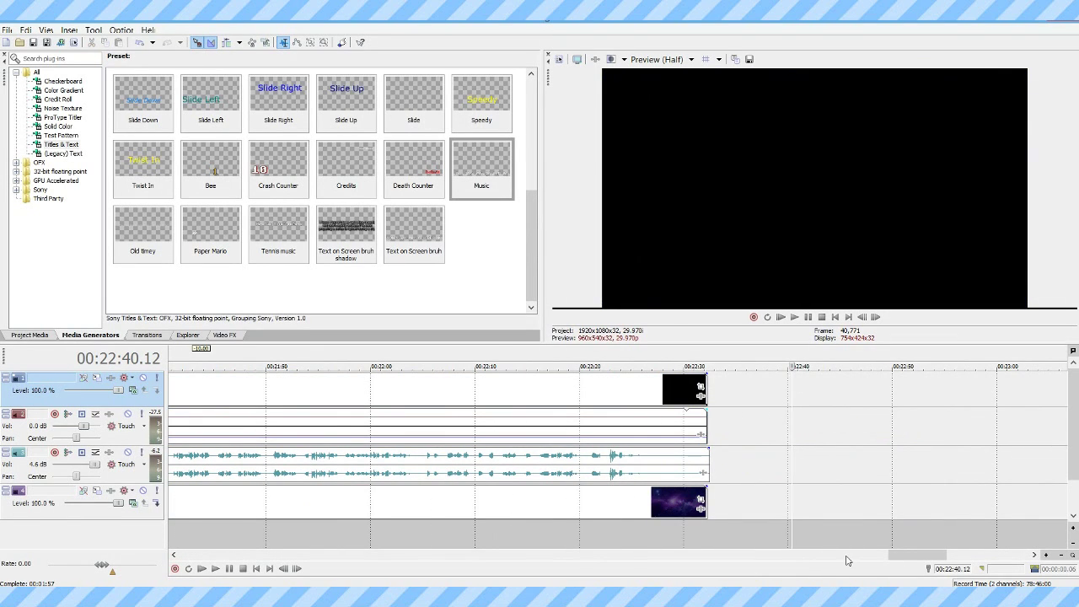
pyautogui.hotkey('ctrl', 'shift', 'q')
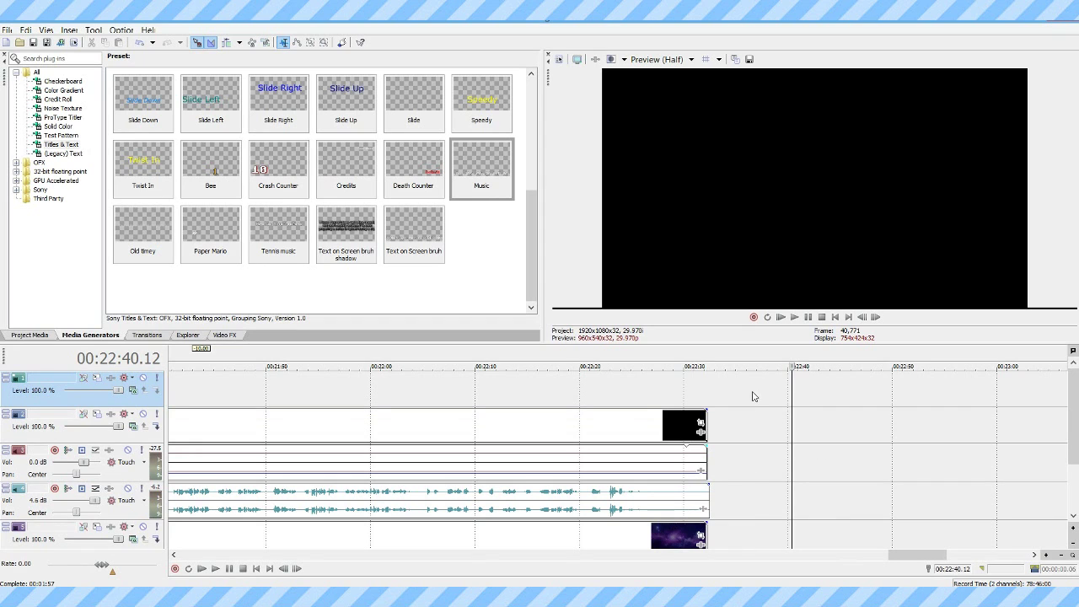
# Step: Import the End Slate video from the Videos folder onto the timeline near the project's end
pyautogui.click(752, 394)
pyautogui.click(19, 42)
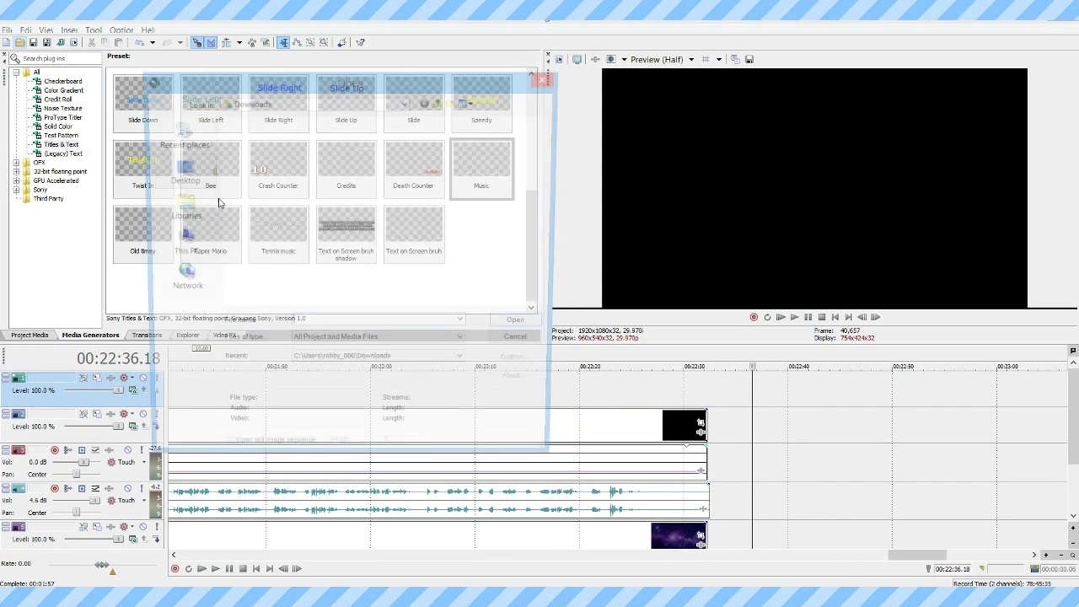
pyautogui.click(177, 245)
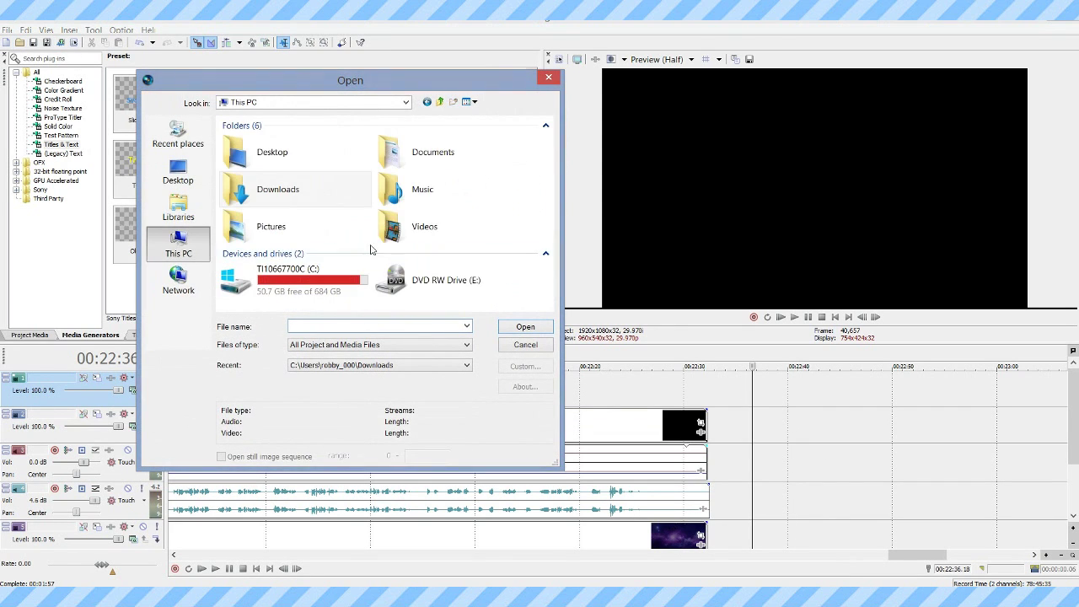
pyautogui.doubleClick(422, 221)
pyautogui.moveTo(548, 139); pyautogui.dragTo(549, 256)
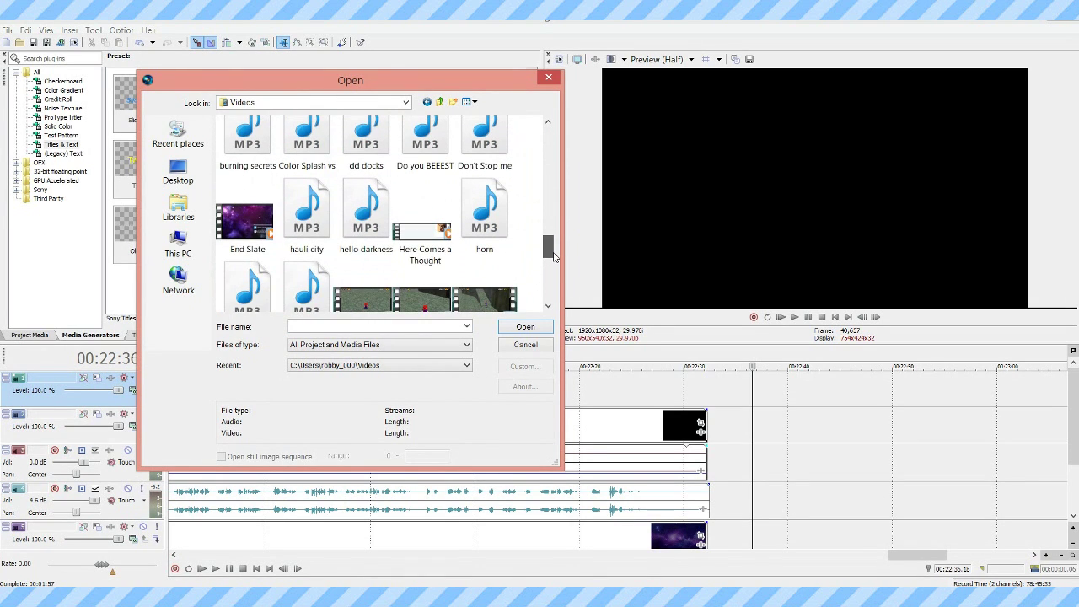
pyautogui.click(268, 240)
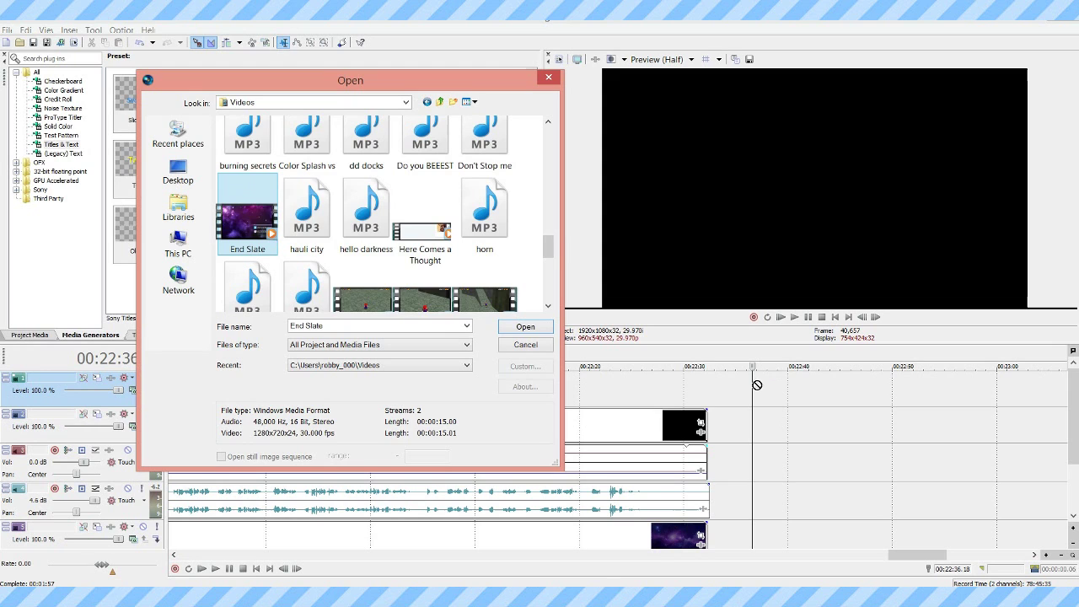
pyautogui.moveTo(268, 240); pyautogui.dragTo(760, 393)
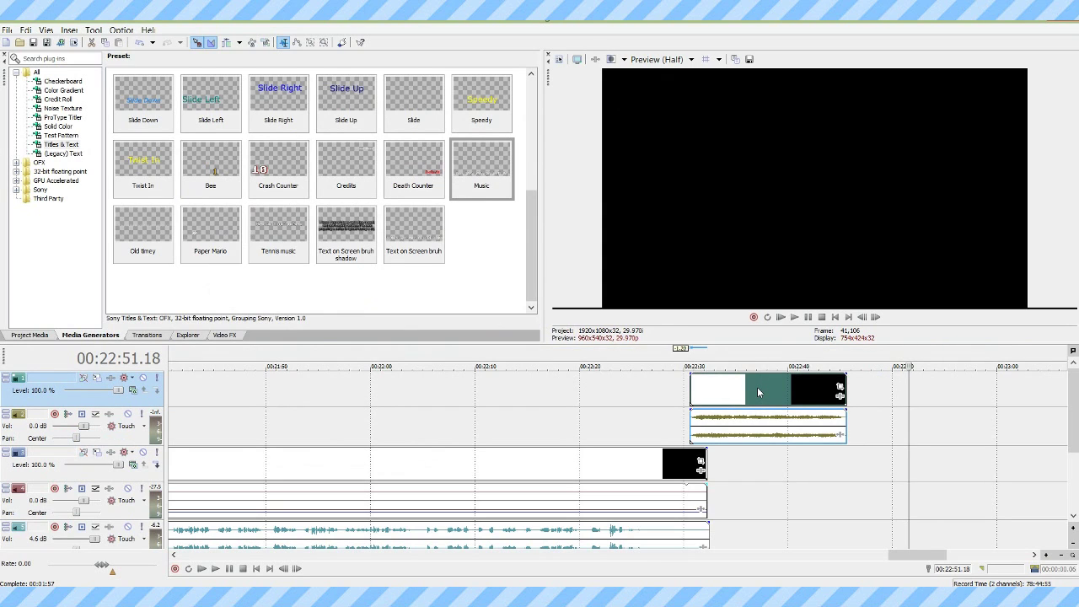
# Step: Move the End Slate to the lower tracks, then shorten and preview the lower video clip's ending around 00:22:29
pyautogui.moveTo(757, 387); pyautogui.dragTo(746, 466)
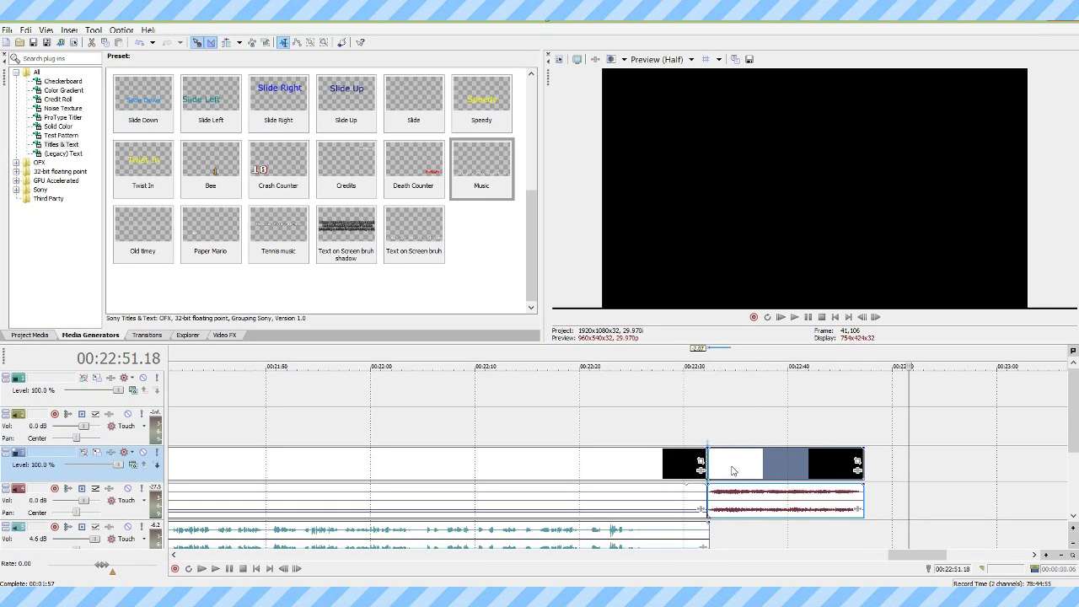
pyautogui.click(714, 437)
pyautogui.scroll(2, 713, 438)
pyautogui.scroll(3, 713, 438)
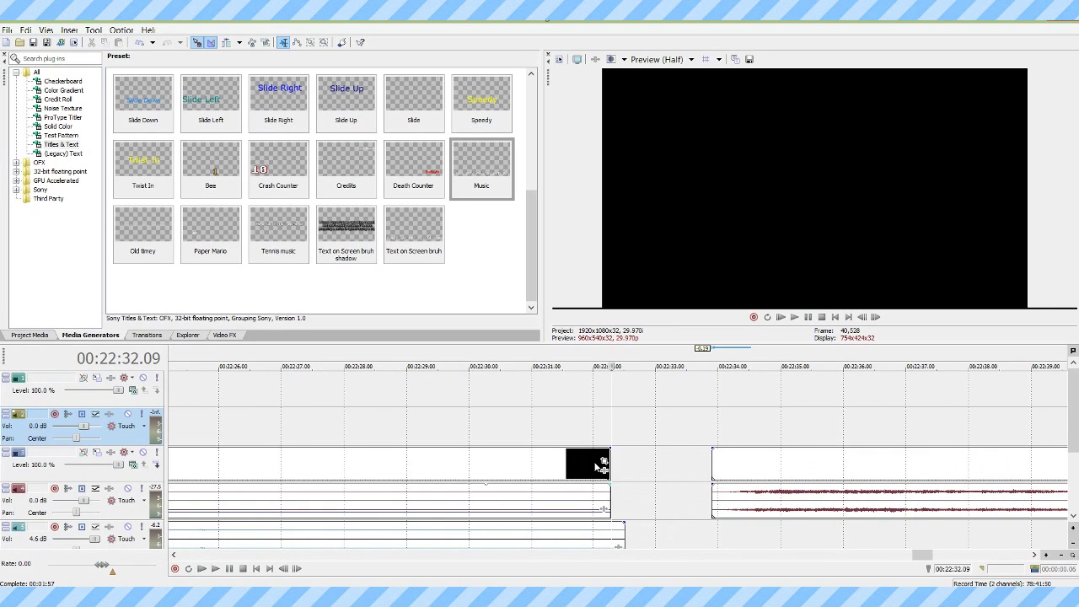
pyautogui.moveTo(611, 467); pyautogui.dragTo(524, 470)
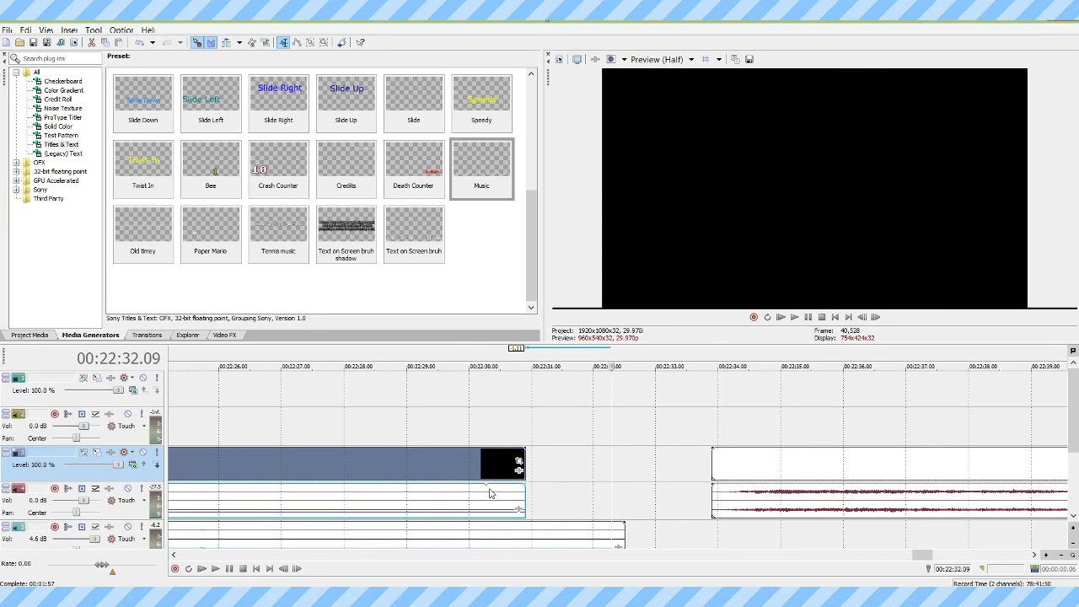
pyautogui.click(459, 426)
pyautogui.click(794, 317)
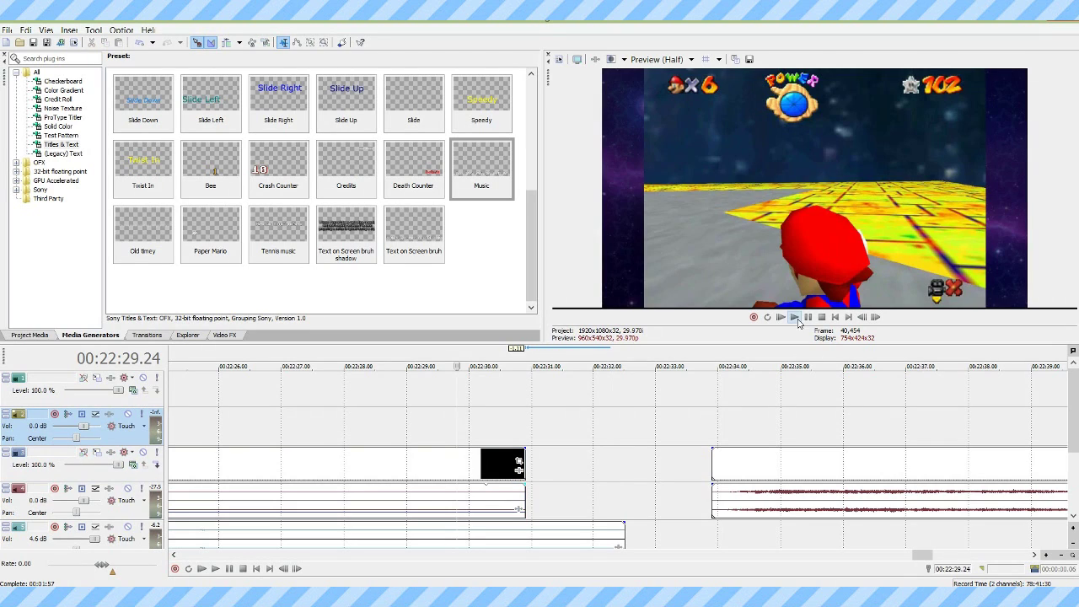
pyautogui.press('Return')
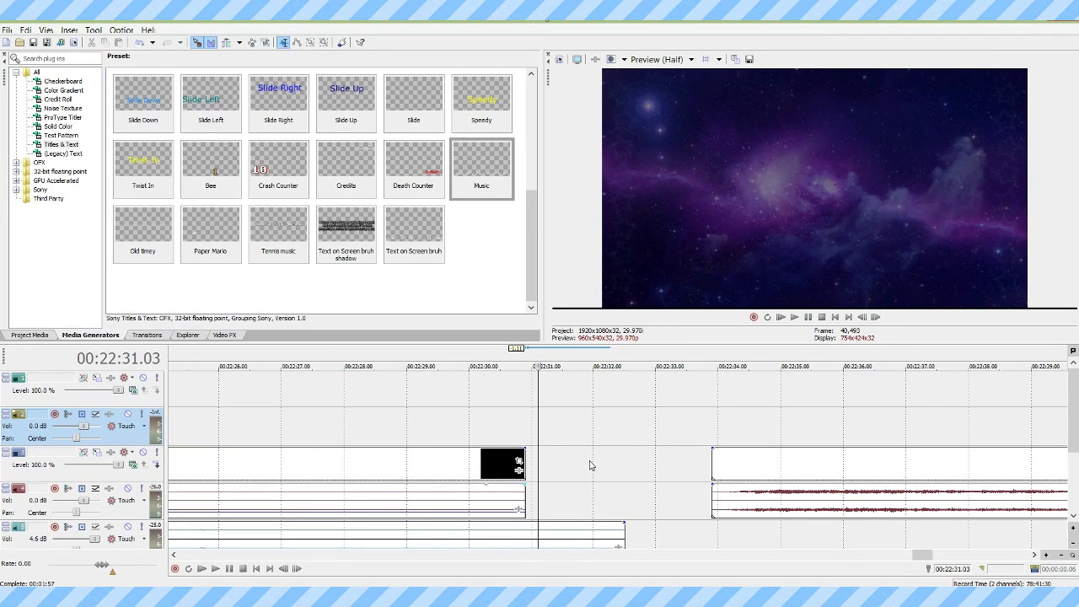
pyautogui.moveTo(521, 455); pyautogui.dragTo(462, 460)
# Step: Trim the gameplay, music and space background endings to one point, overlapping the End Slate with the gameplay
pyautogui.scroll(-3, 1075, 390)
pyautogui.scroll(-5, 625, 418)
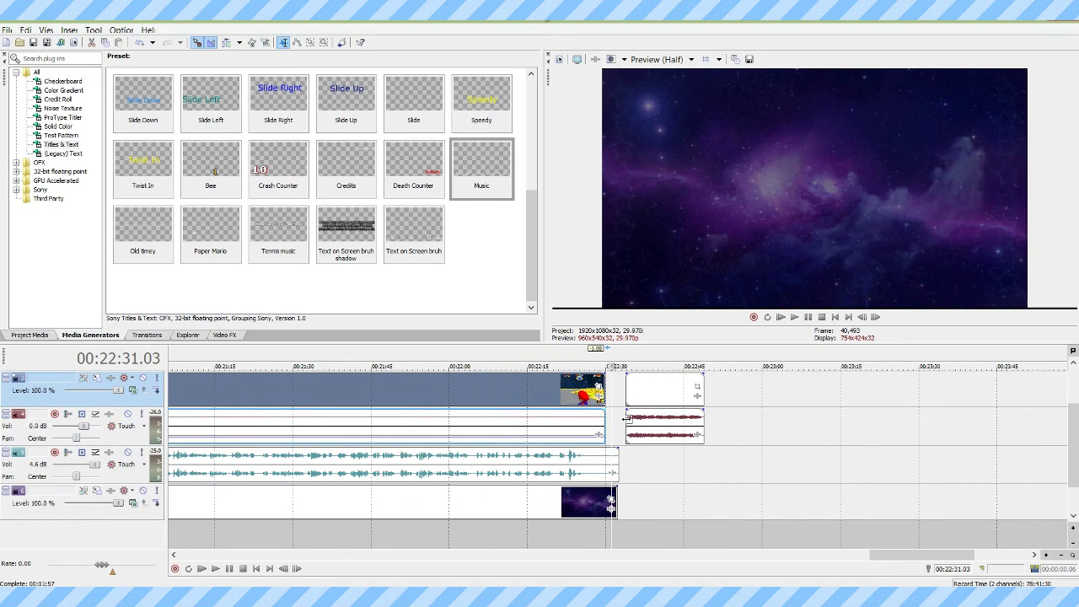
pyautogui.moveTo(601, 389); pyautogui.dragTo(595, 390)
pyautogui.moveTo(614, 463); pyautogui.dragTo(595, 496)
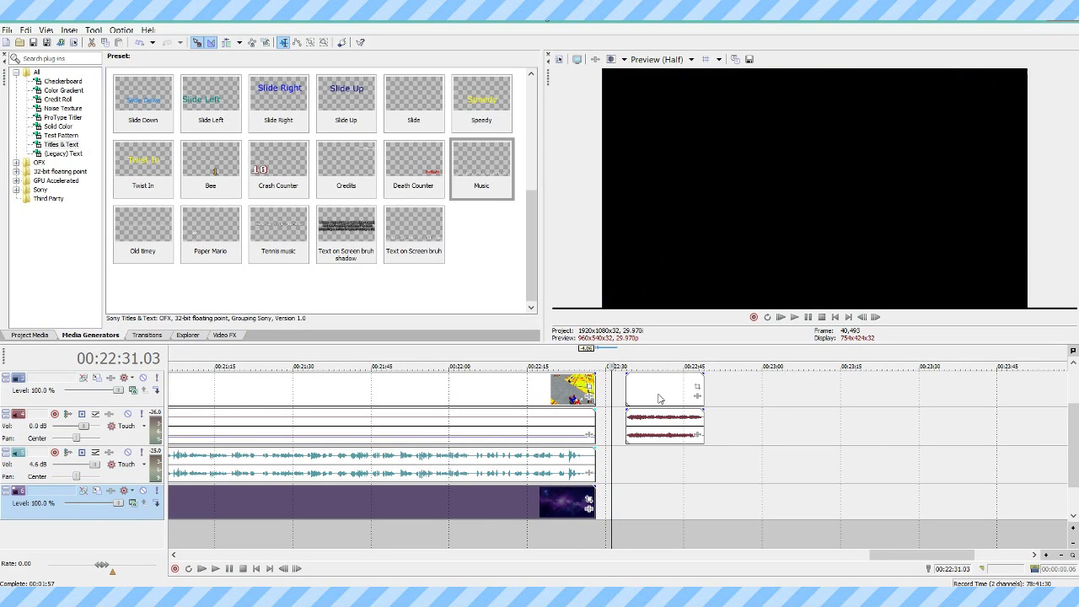
pyautogui.moveTo(659, 397); pyautogui.dragTo(428, 392)
pyautogui.click(619, 394)
pyautogui.scroll(5, 619, 395)
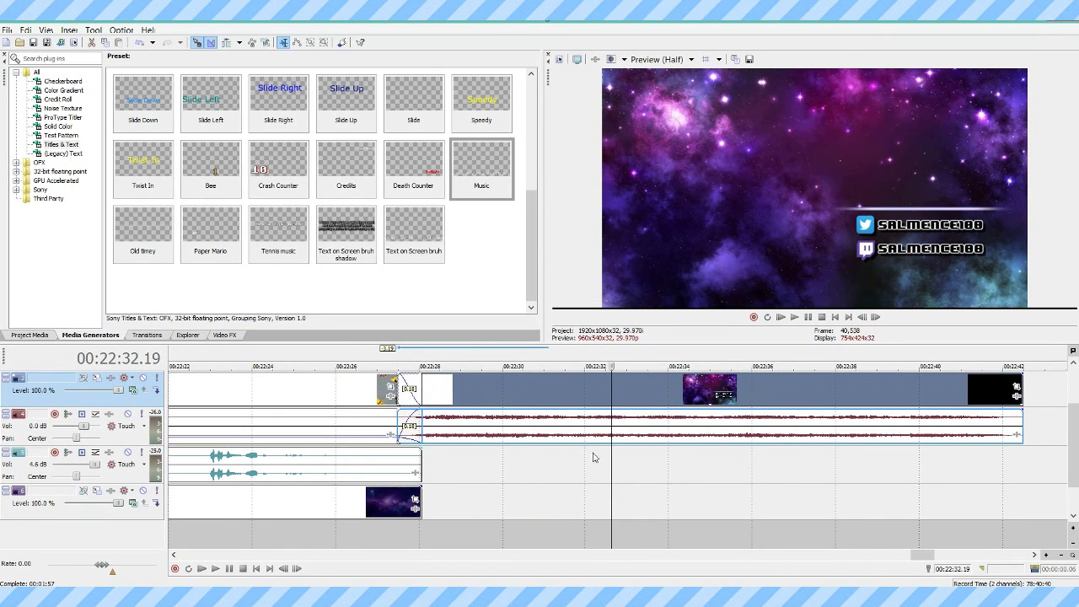
# Step: Lower the End Slate audio gain to about -1.3 dB and play the transition, stopping at 00:22:33.02
pyautogui.moveTo(459, 412); pyautogui.dragTo(459, 428)
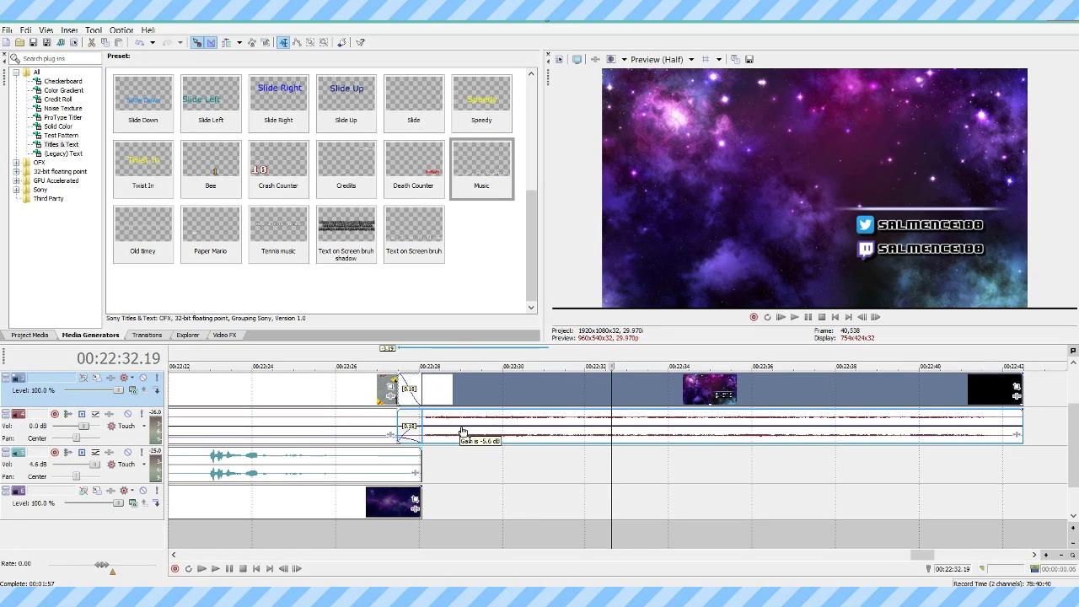
pyautogui.click(370, 397)
pyautogui.click(793, 317)
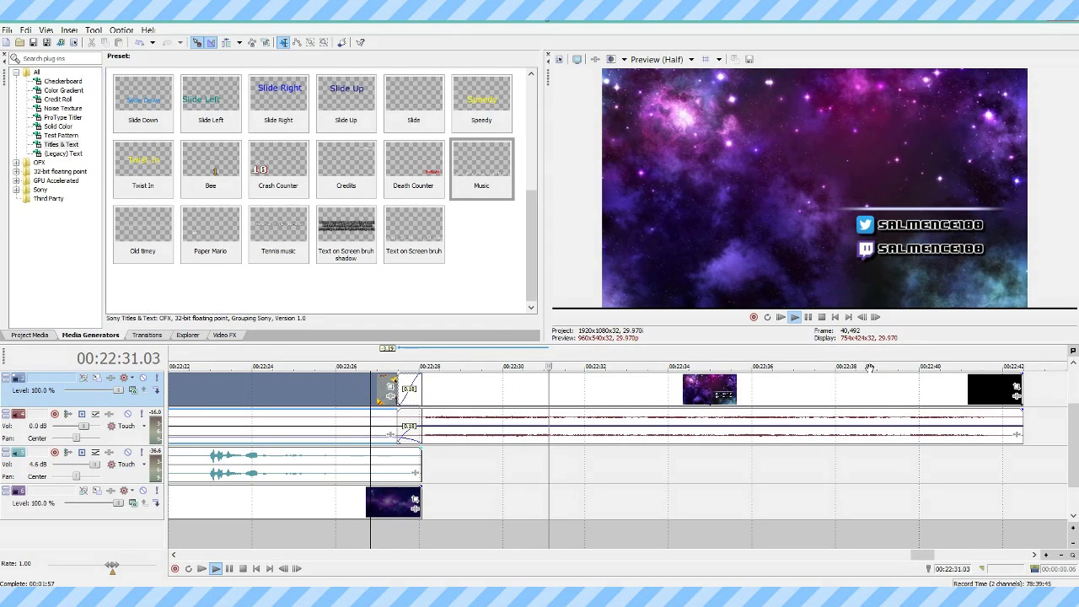
pyautogui.click(807, 317)
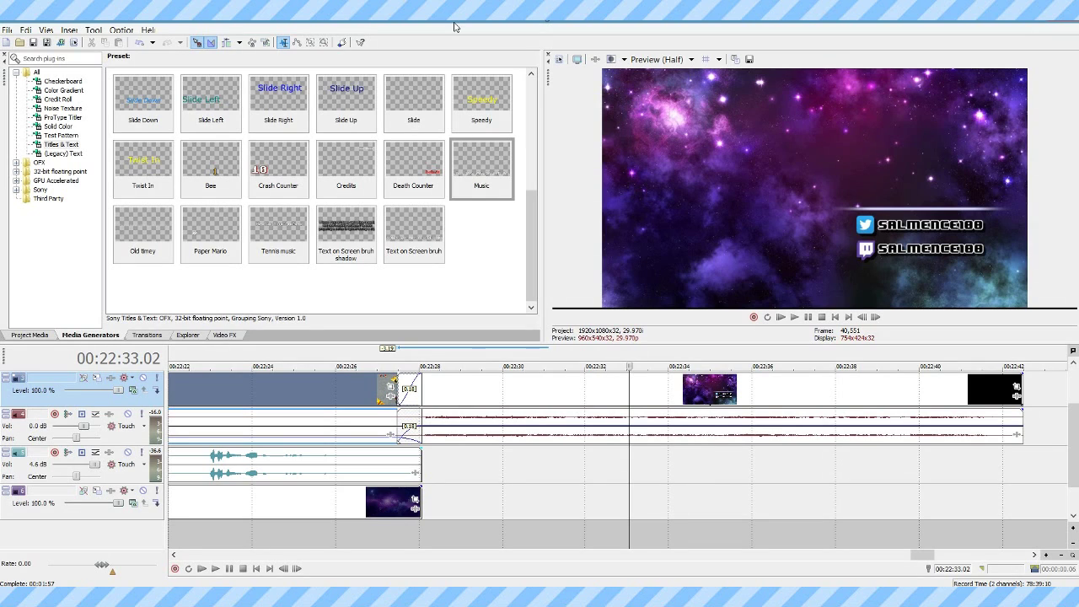
pyautogui.click(6, 30)
pyautogui.click(72, 133)
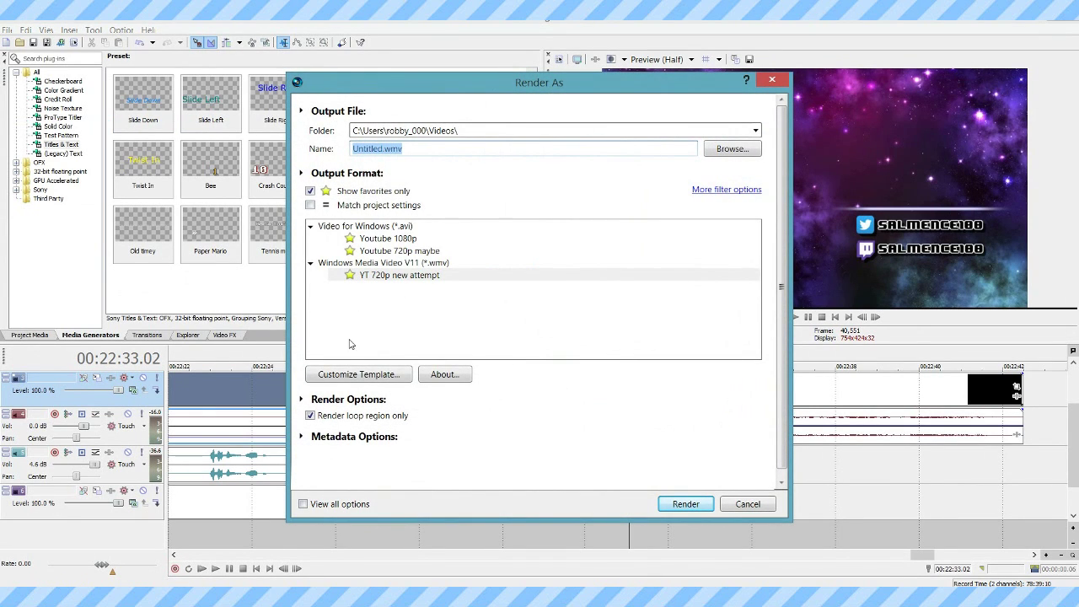
pyautogui.click(376, 377)
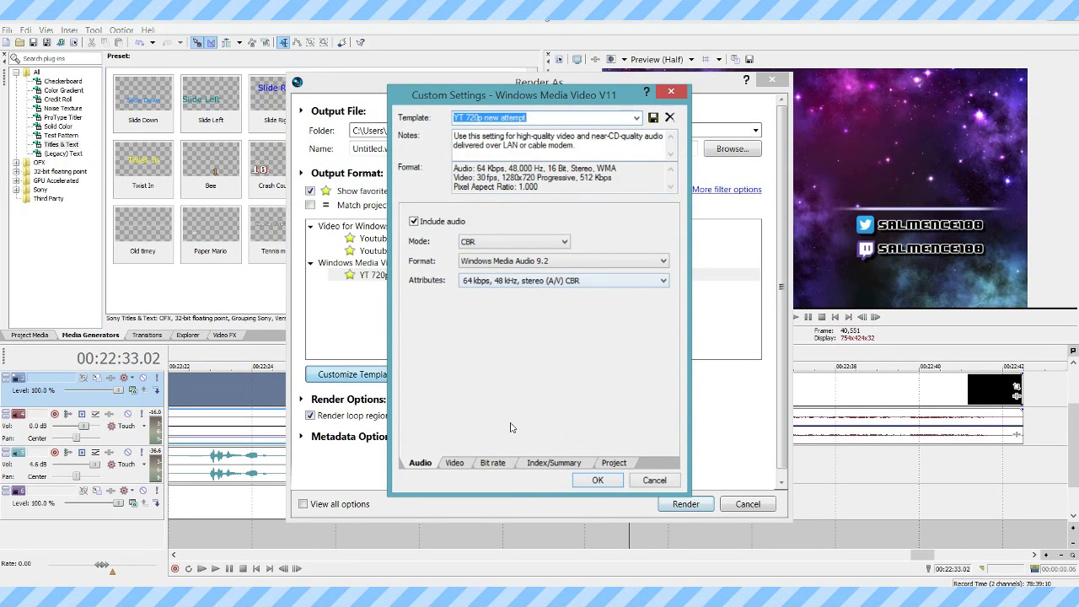
pyautogui.click(453, 463)
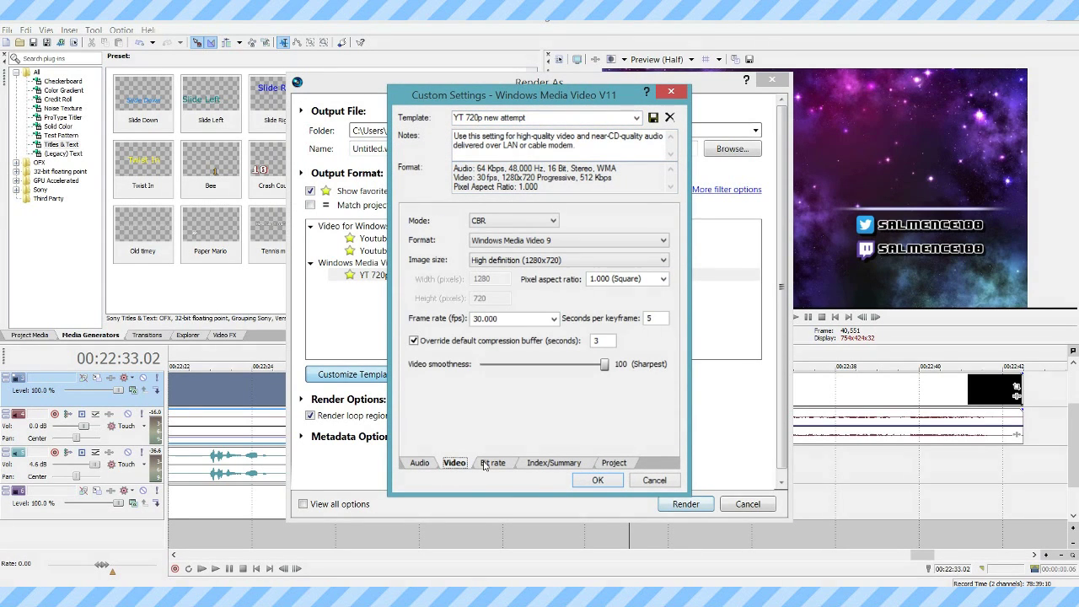
pyautogui.click(492, 464)
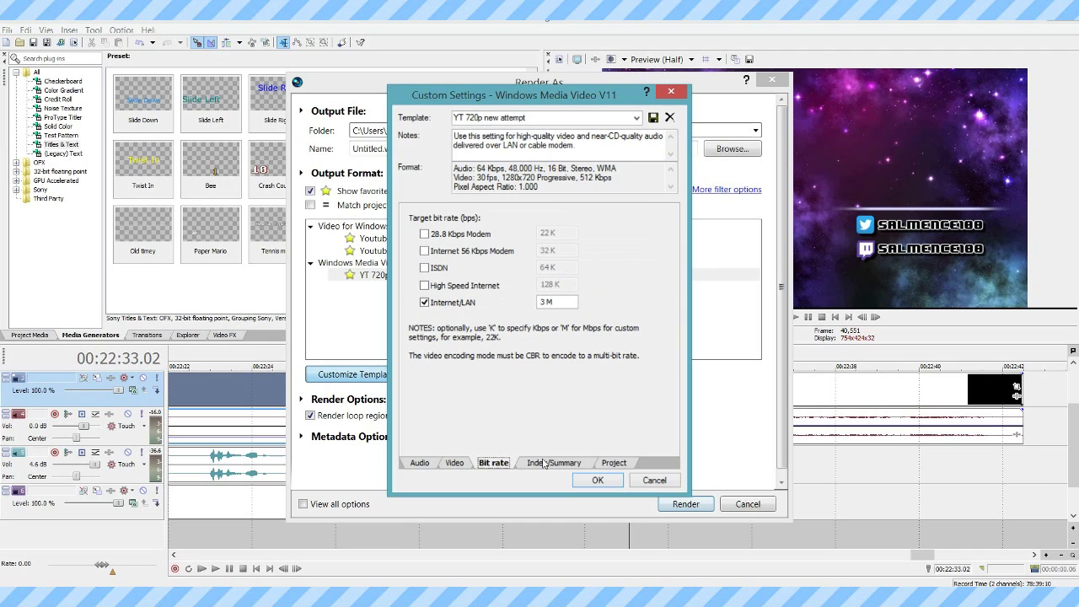
pyautogui.click(546, 464)
pyautogui.click(607, 465)
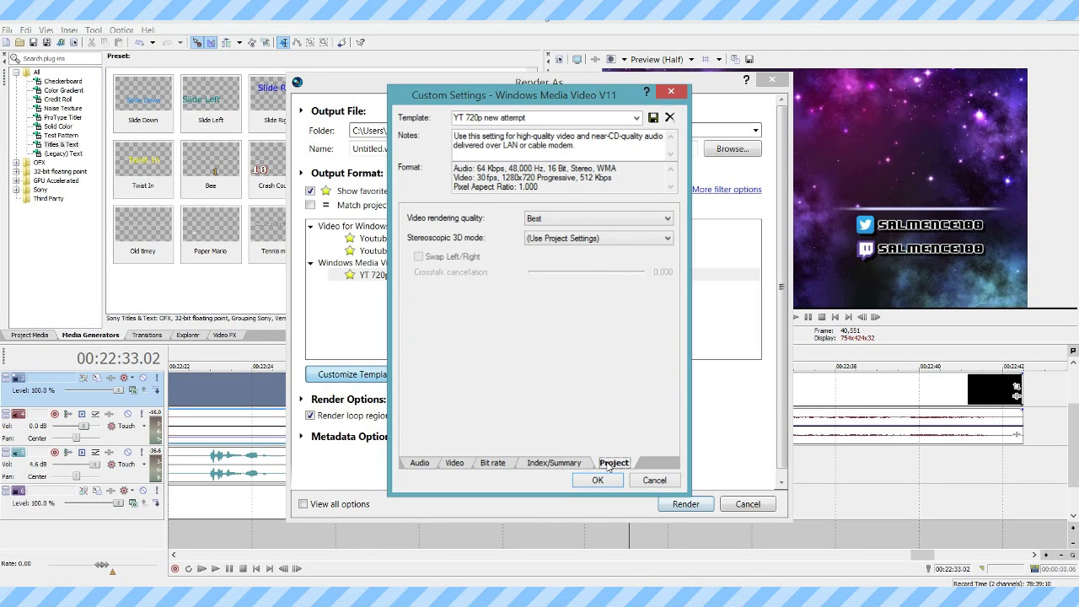
pyautogui.click(651, 481)
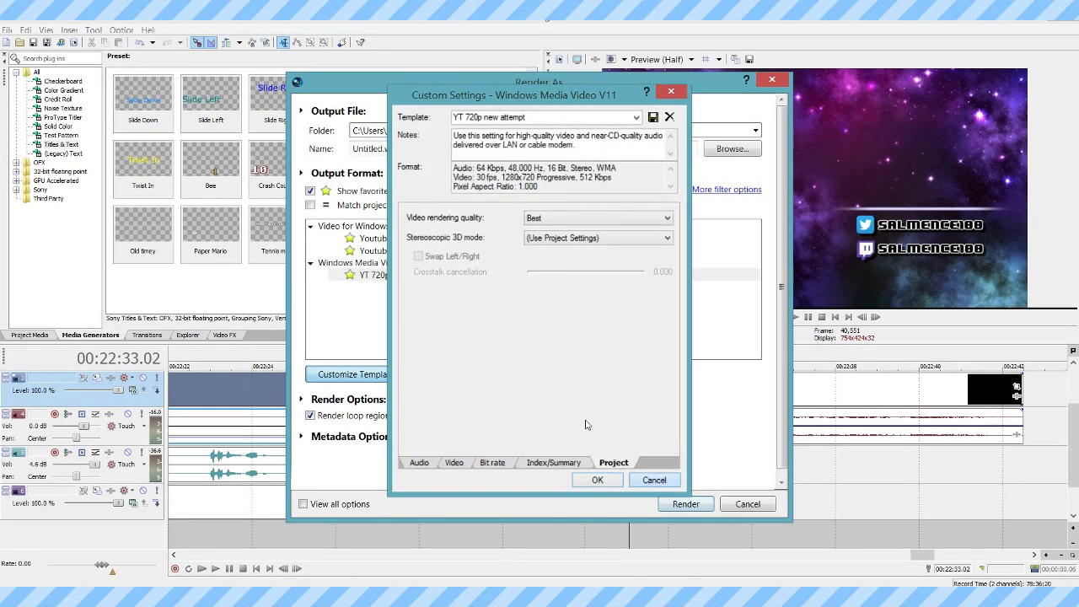
pyautogui.click(412, 240)
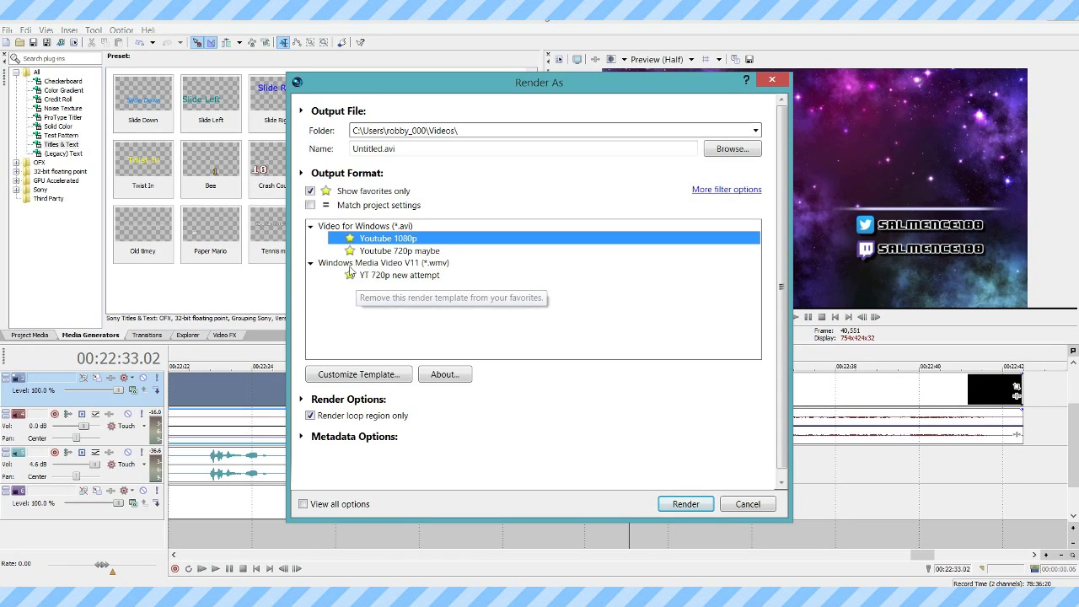
pyautogui.click(772, 80)
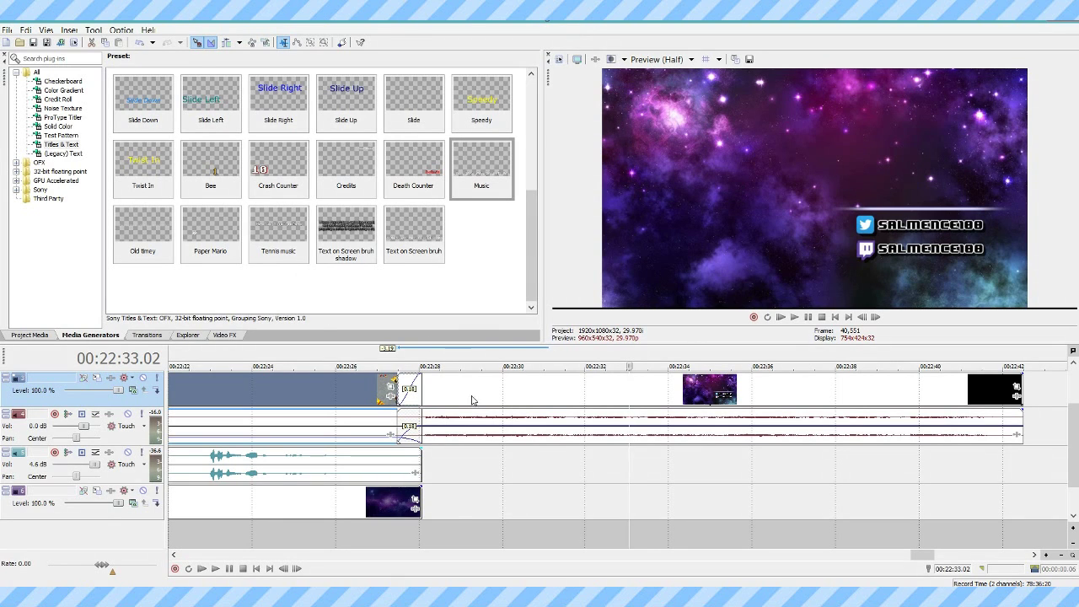
# Step: Zoom out the timeline so the full project from 00:00:00 to about 22:42 is visible
pyautogui.scroll(-8, 472, 400)
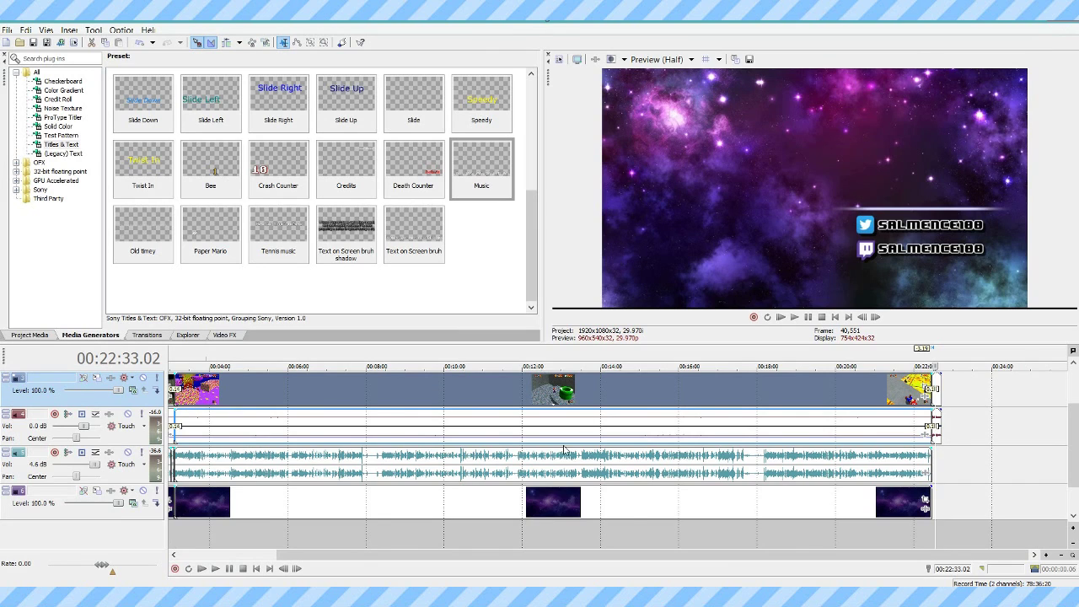
pyautogui.scroll(-1, 563, 449)
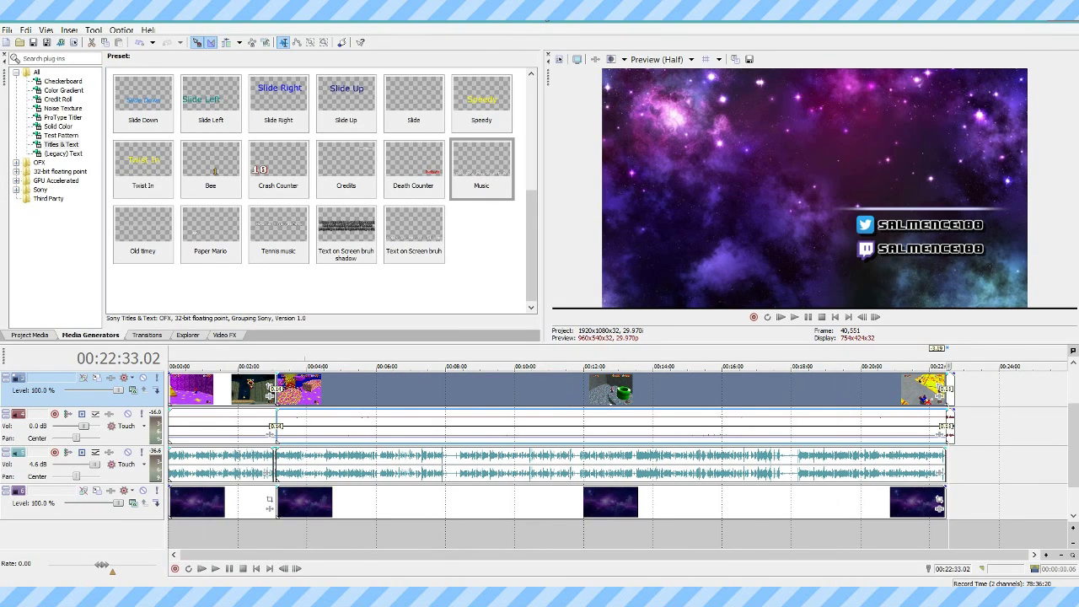